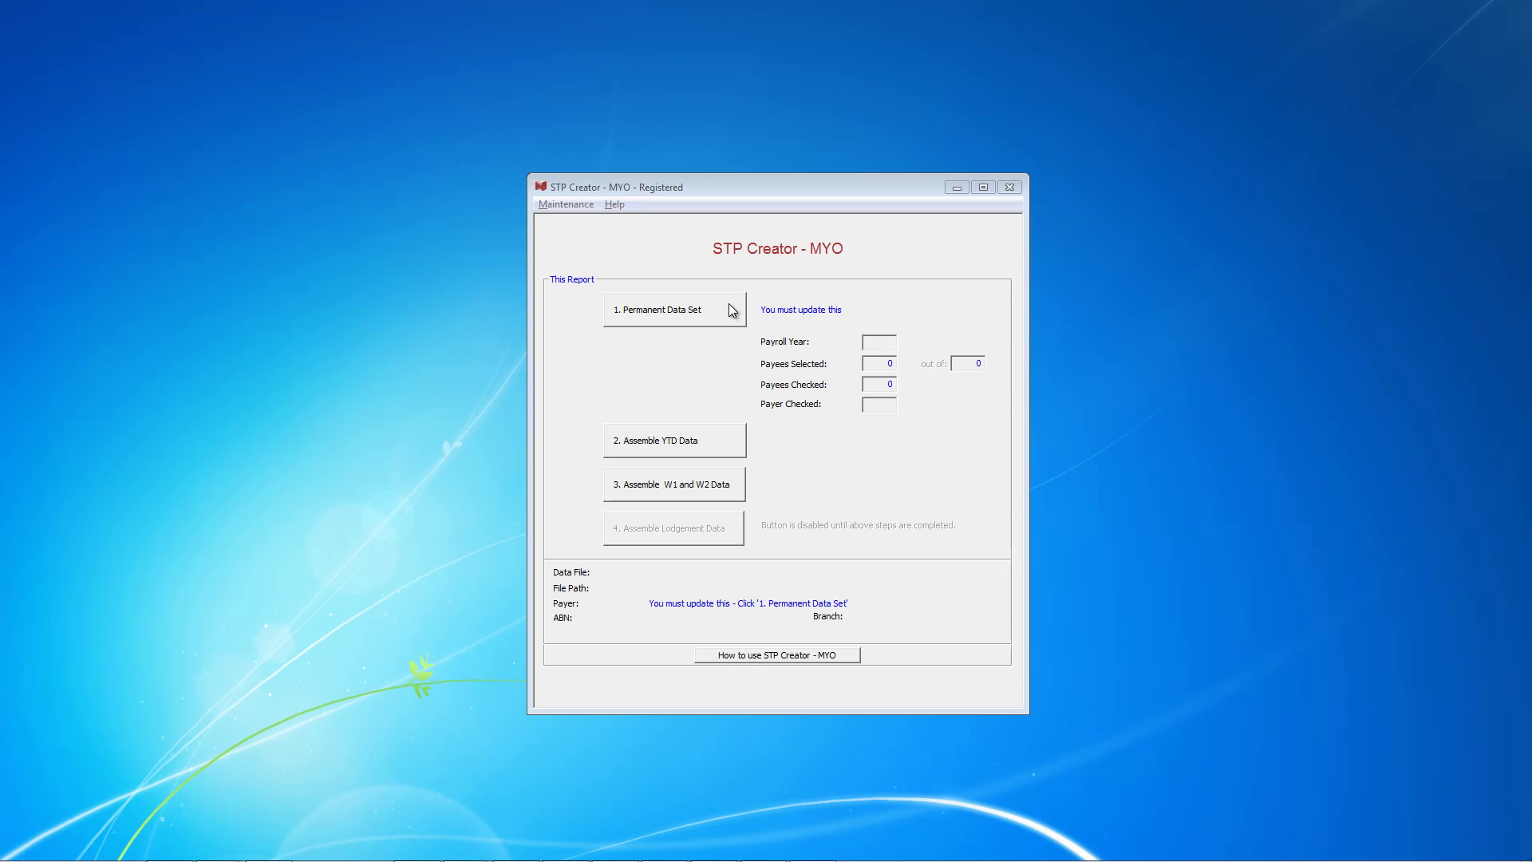
Create a new Permanent Data Set and dismiss the company file reminder
{"action": "left_click", "coordinate": [731, 311]}
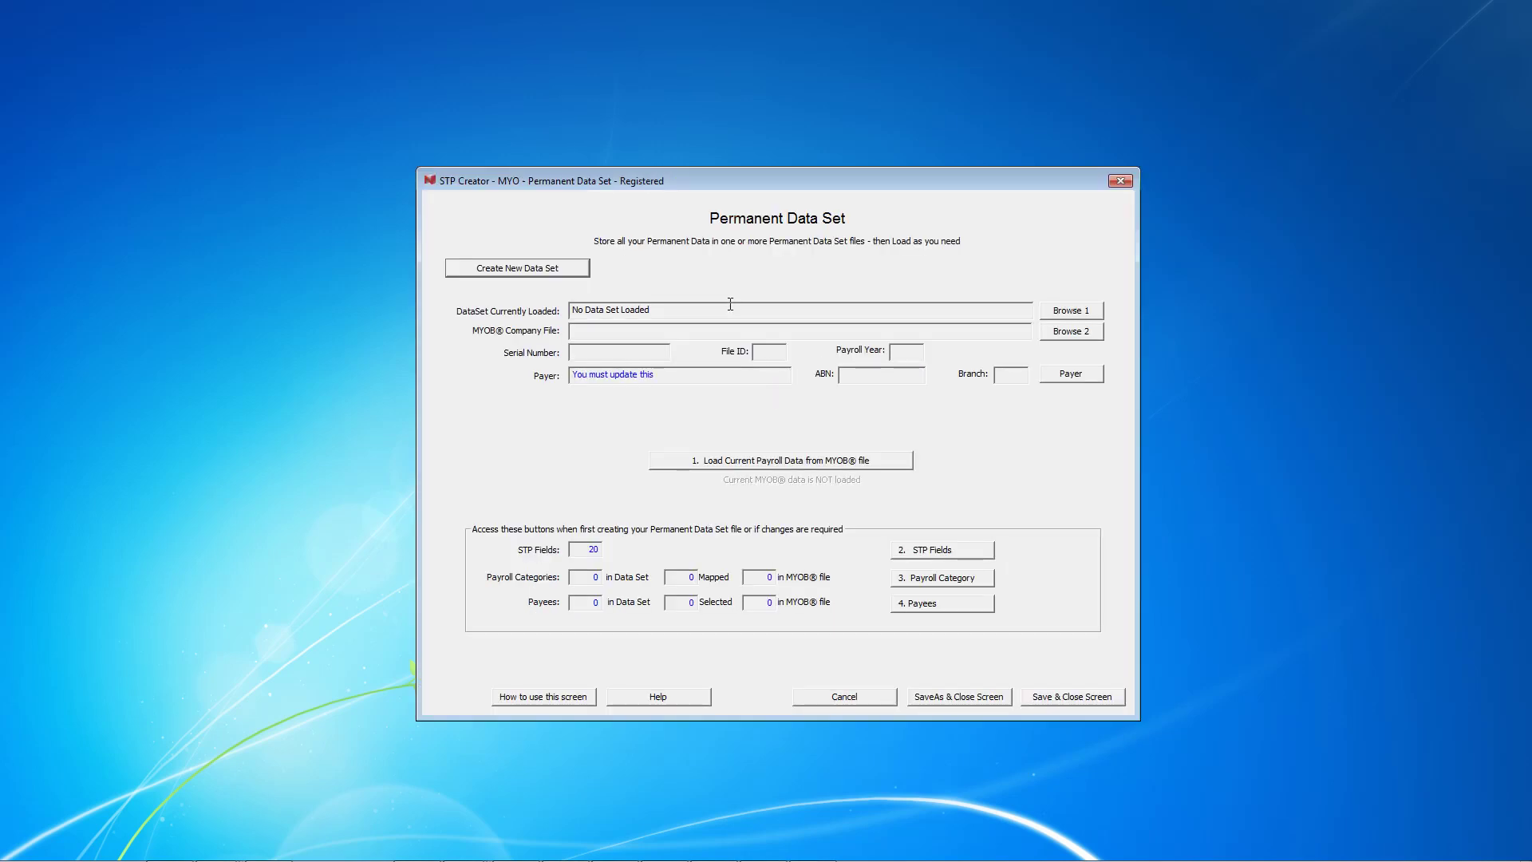
{"action": "left_click", "coordinate": [570, 269]}
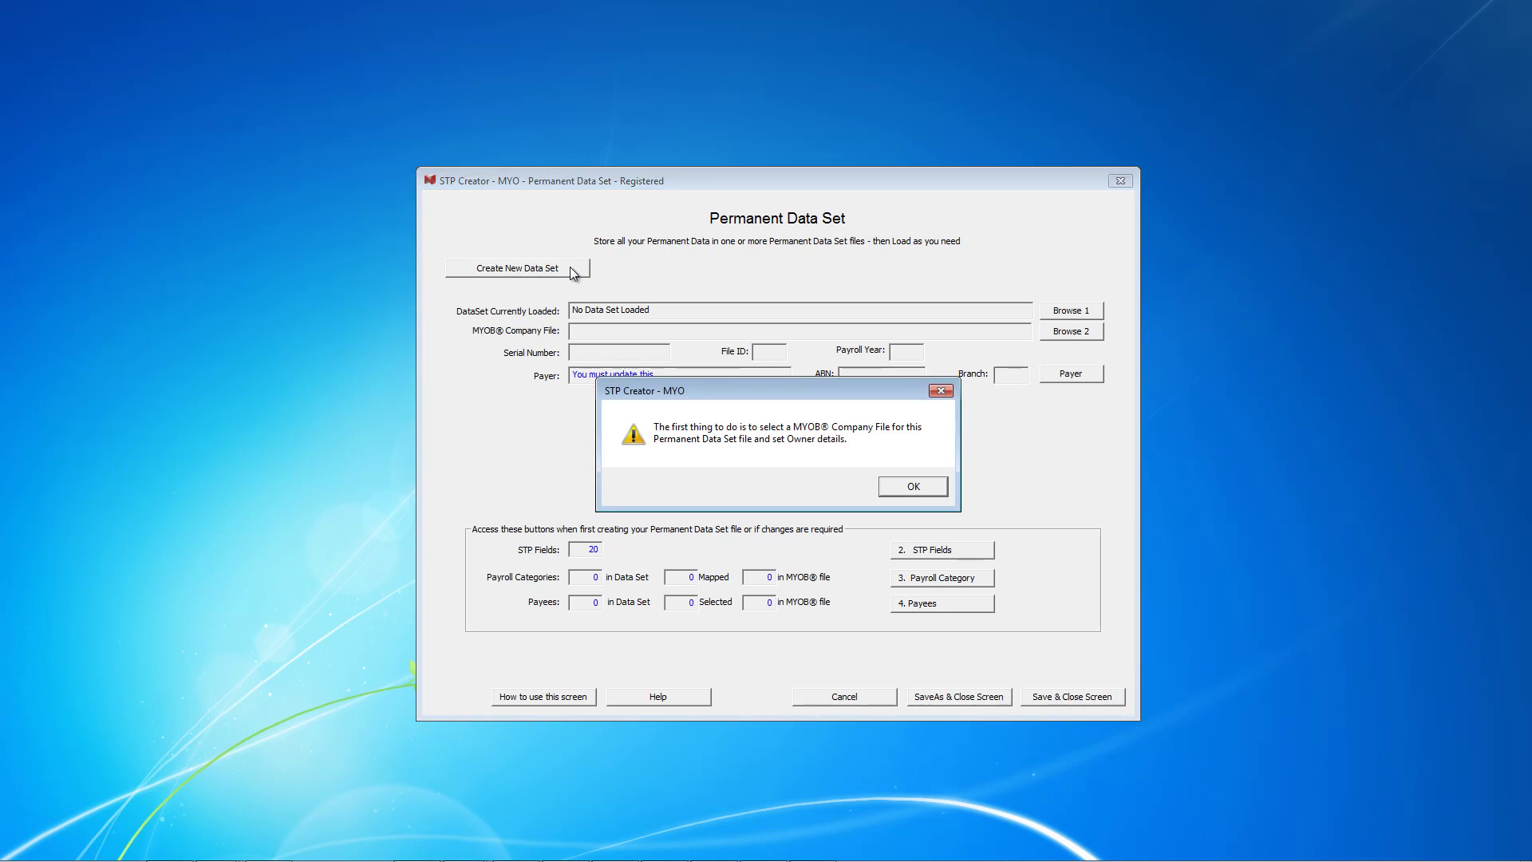
{"action": "key", "text": "Return"}
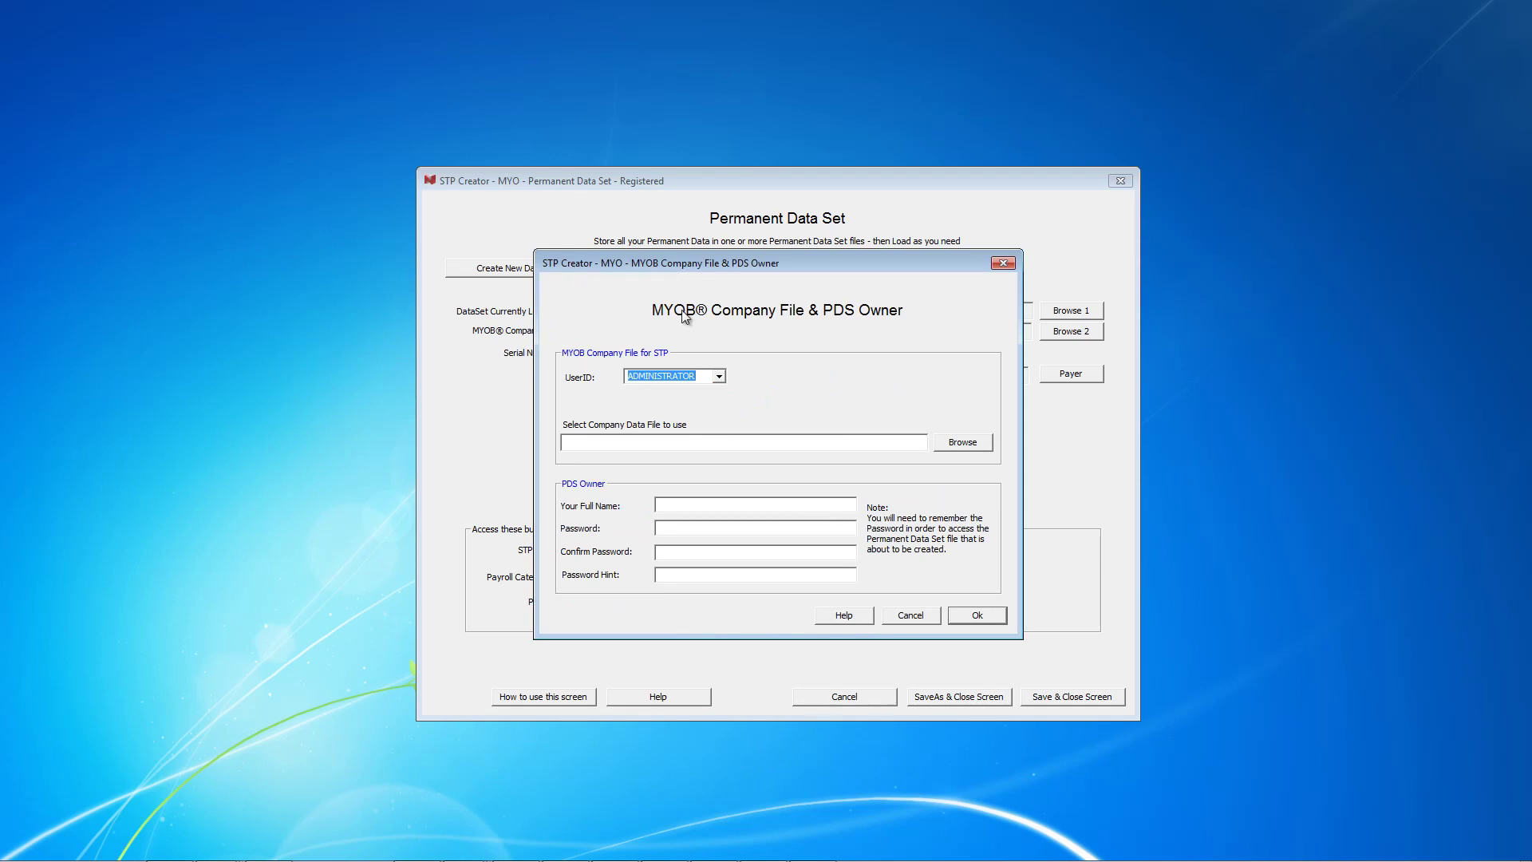
Link A Vanilla Employer.myo as the company file and save the owner's name, password and hint
{"action": "left_click", "coordinate": [956, 443]}
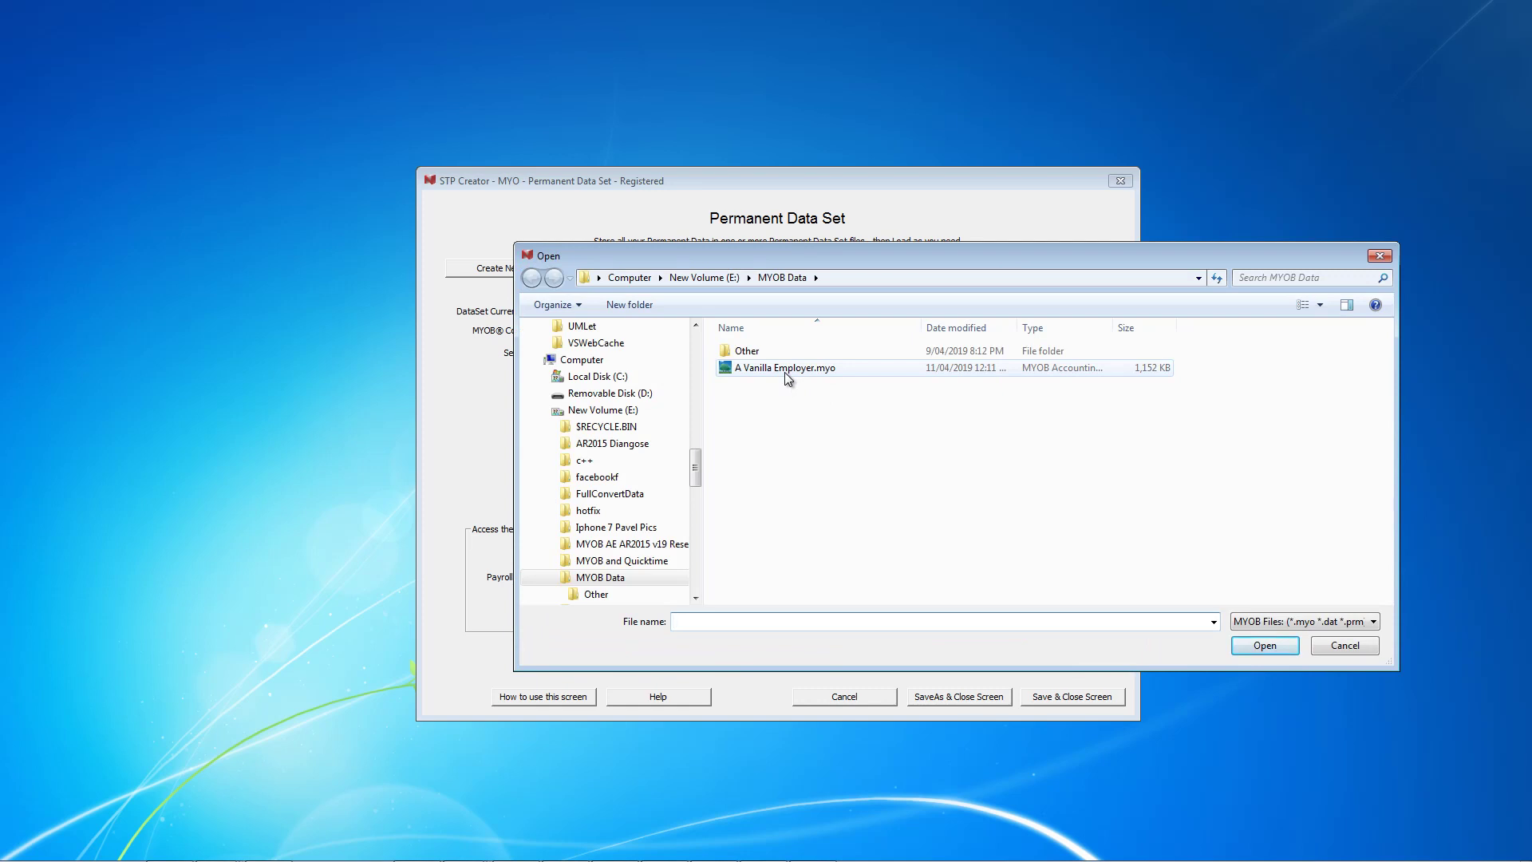
{"action": "left_click", "coordinate": [784, 371]}
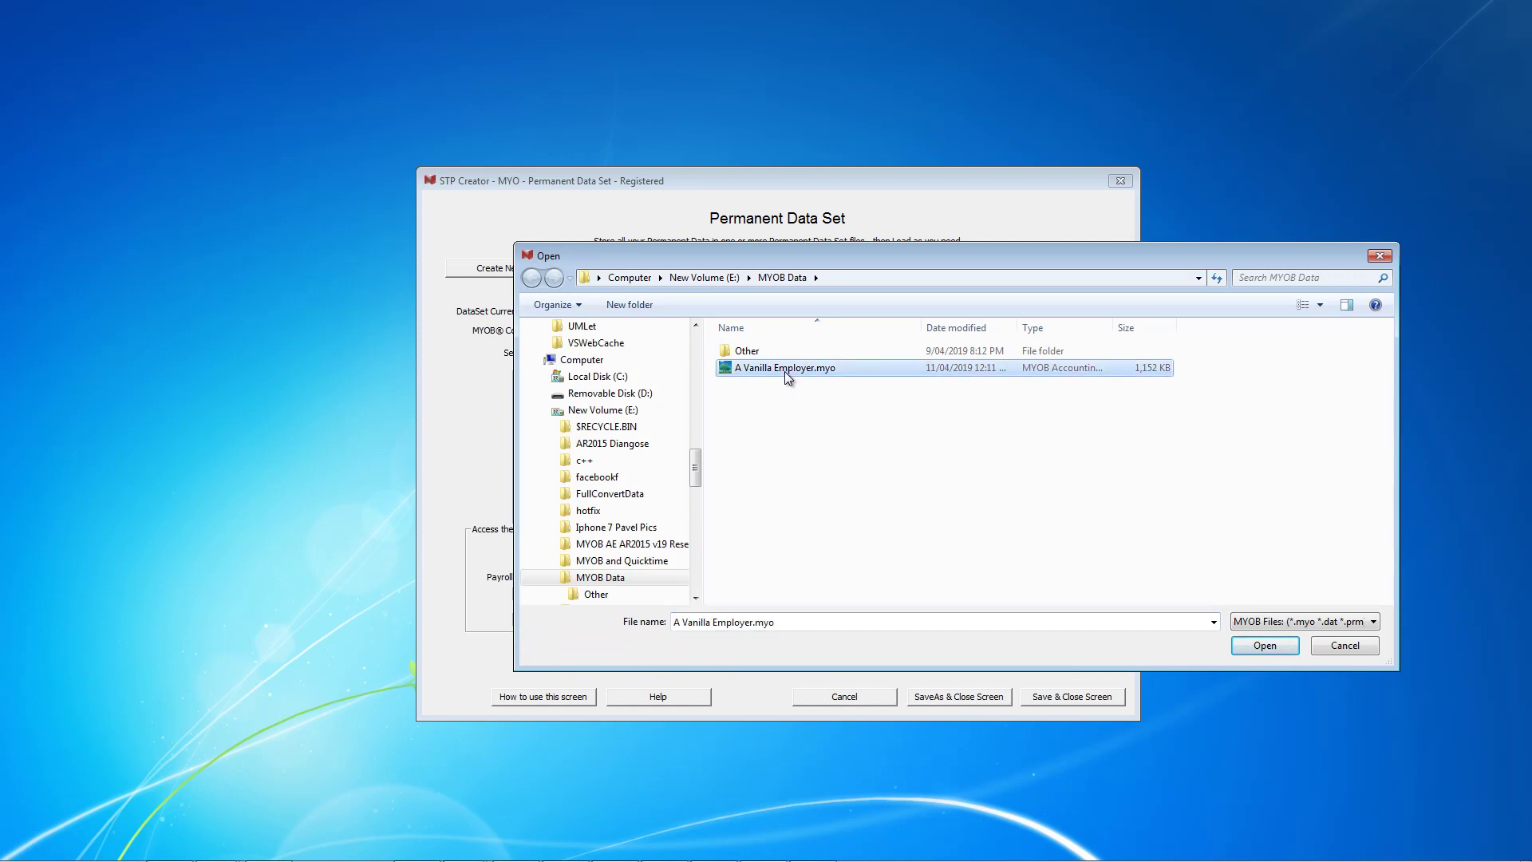
{"action": "left_click", "coordinate": [1271, 653]}
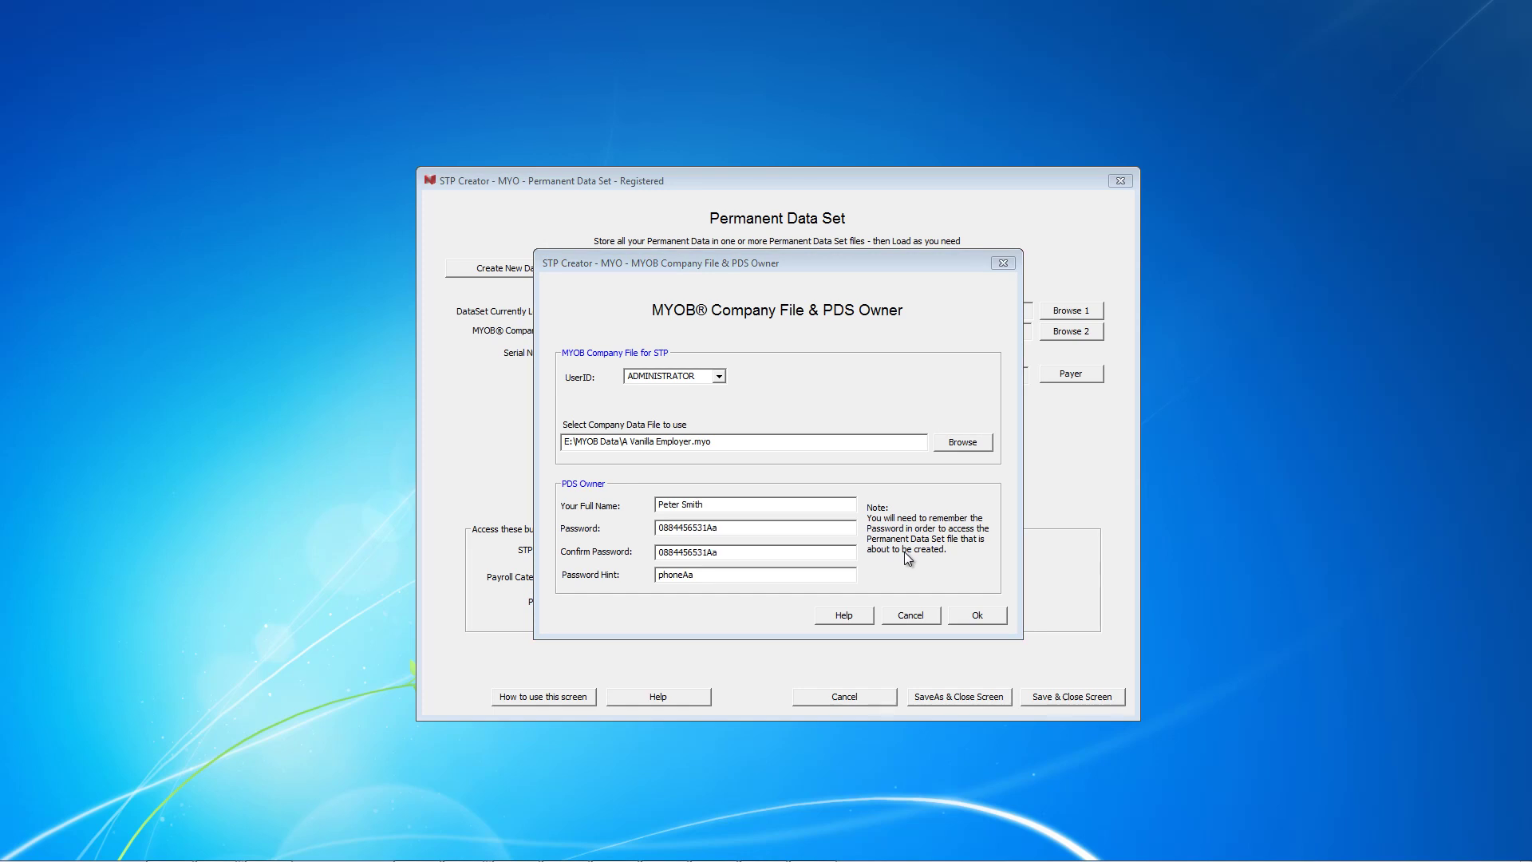
{"action": "left_click", "coordinate": [976, 616]}
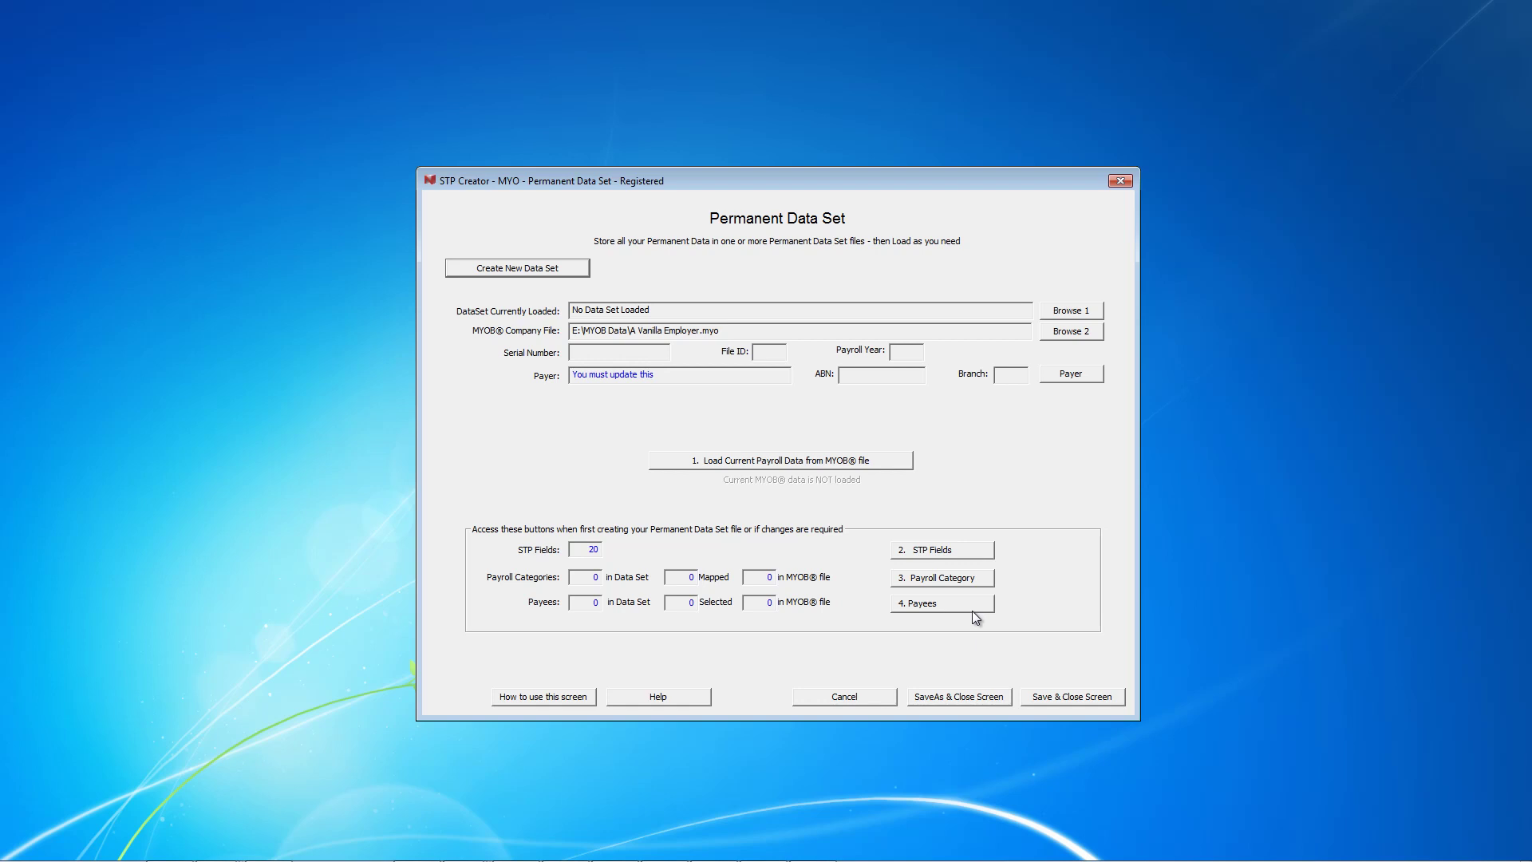
Load current MYOB payroll data: payroll year 2019, 37 categories and 4 payees
{"action": "left_click", "coordinate": [875, 466]}
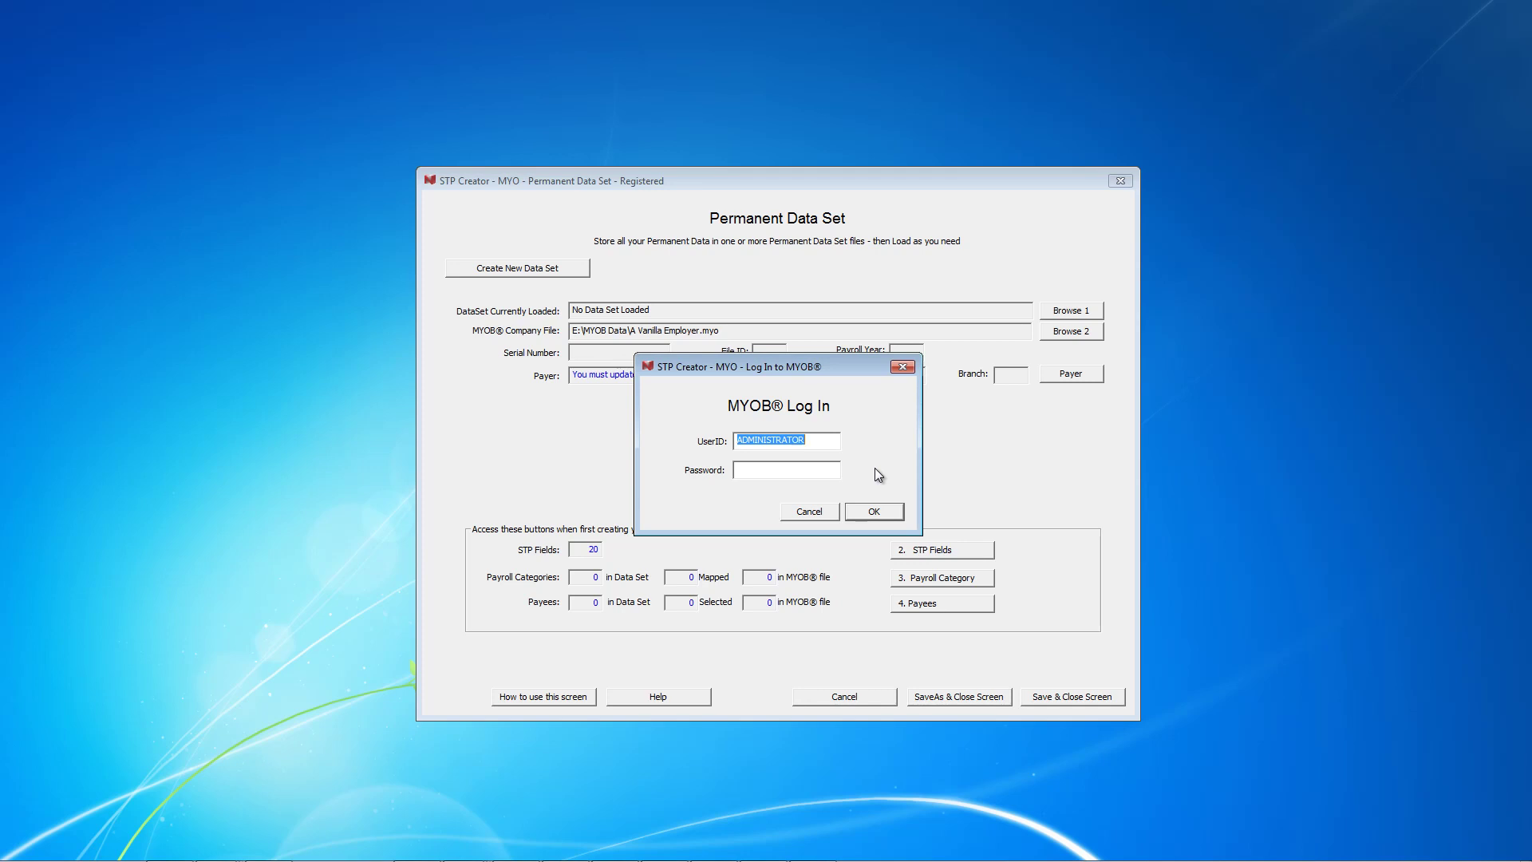
{"action": "left_click", "coordinate": [882, 511]}
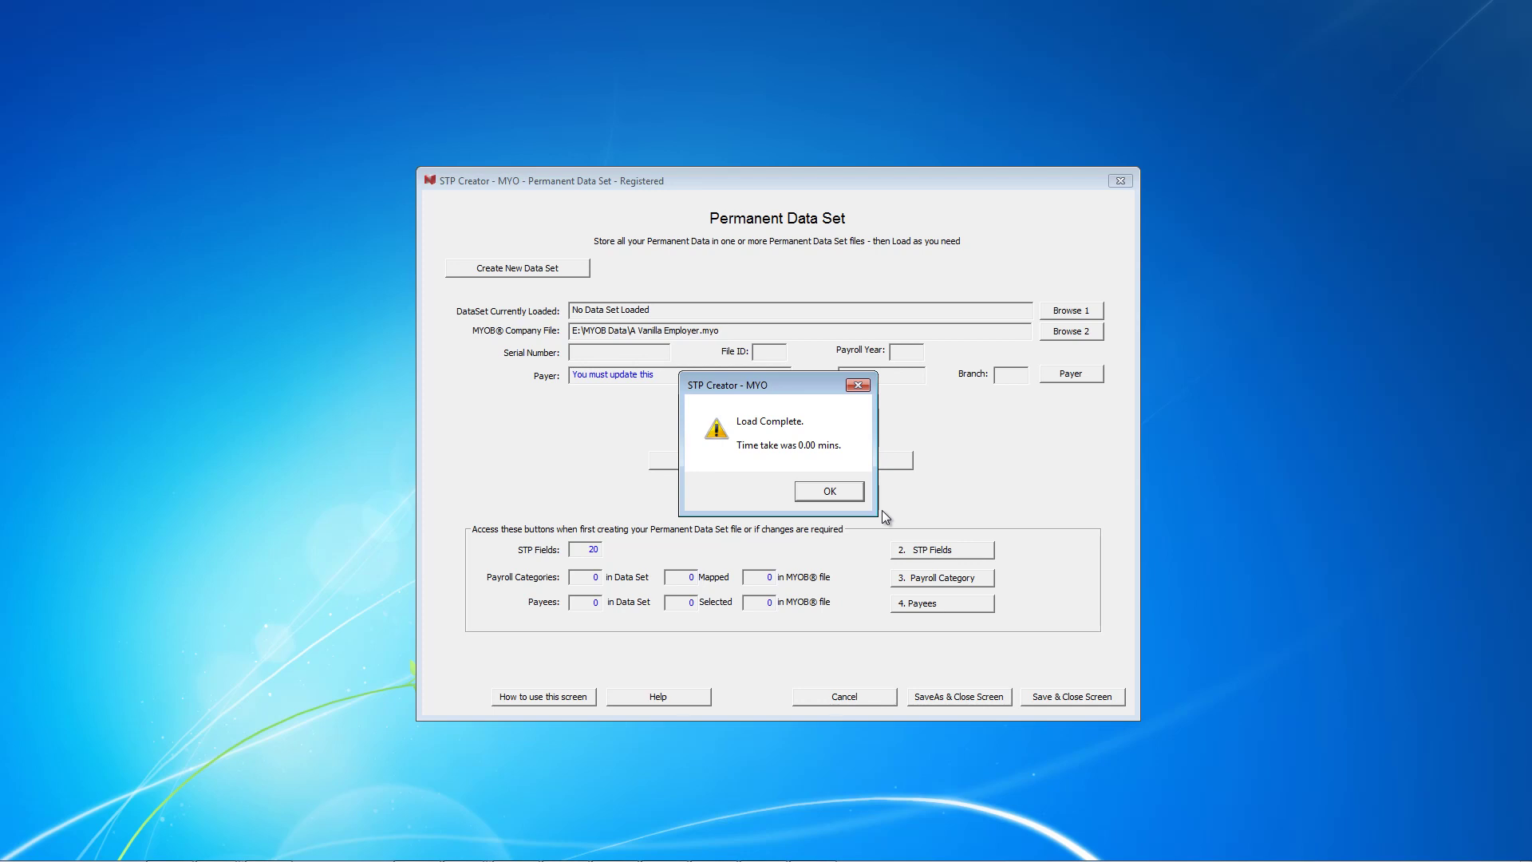
{"action": "left_click", "coordinate": [849, 501]}
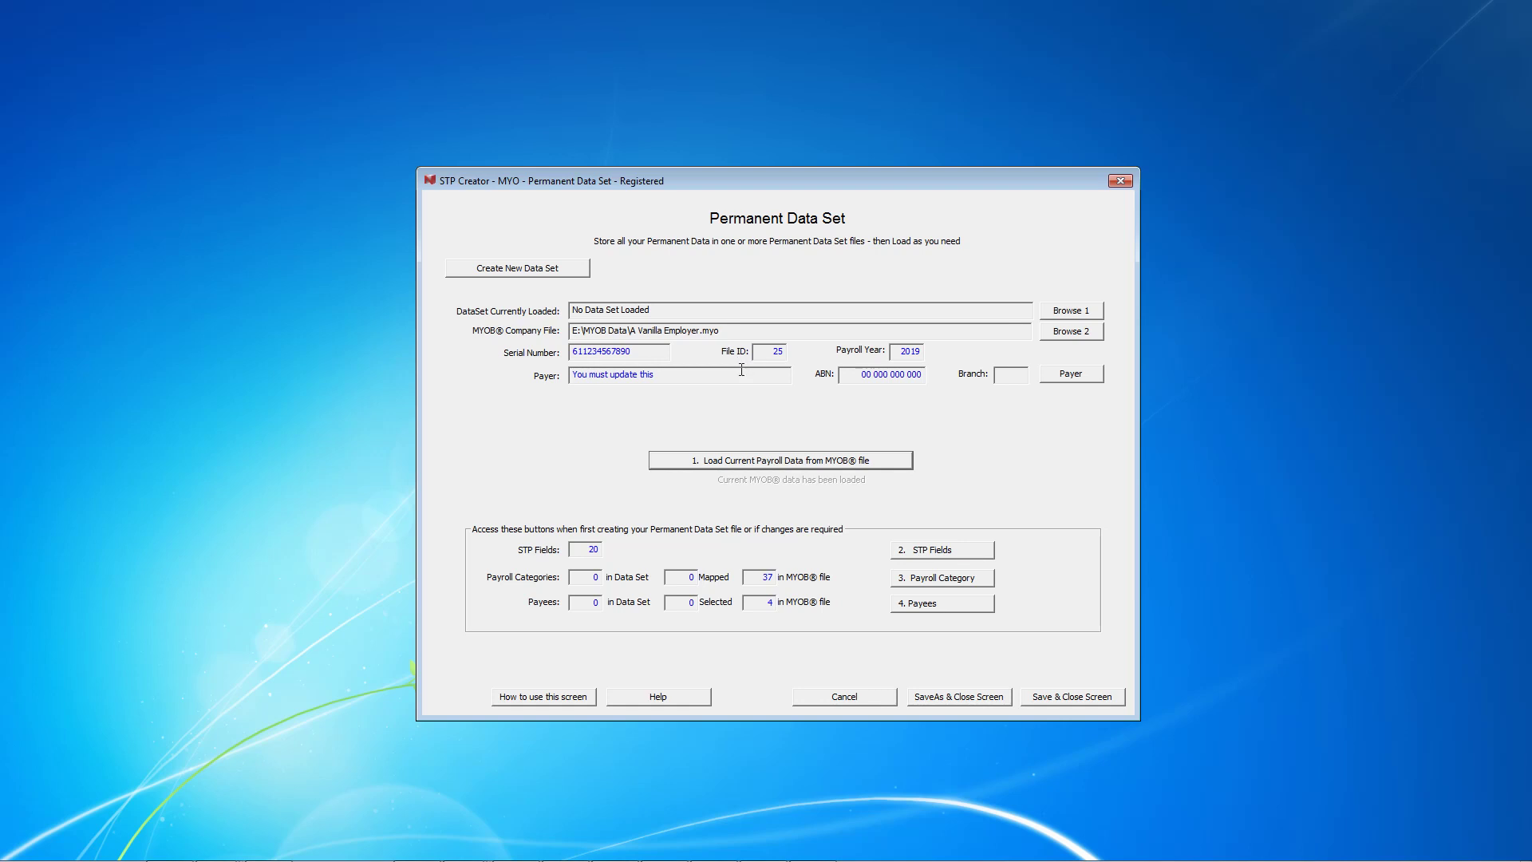
Save the payer's name, ABN, code, Weekly group ID and branch 001
{"action": "left_click", "coordinate": [1073, 375]}
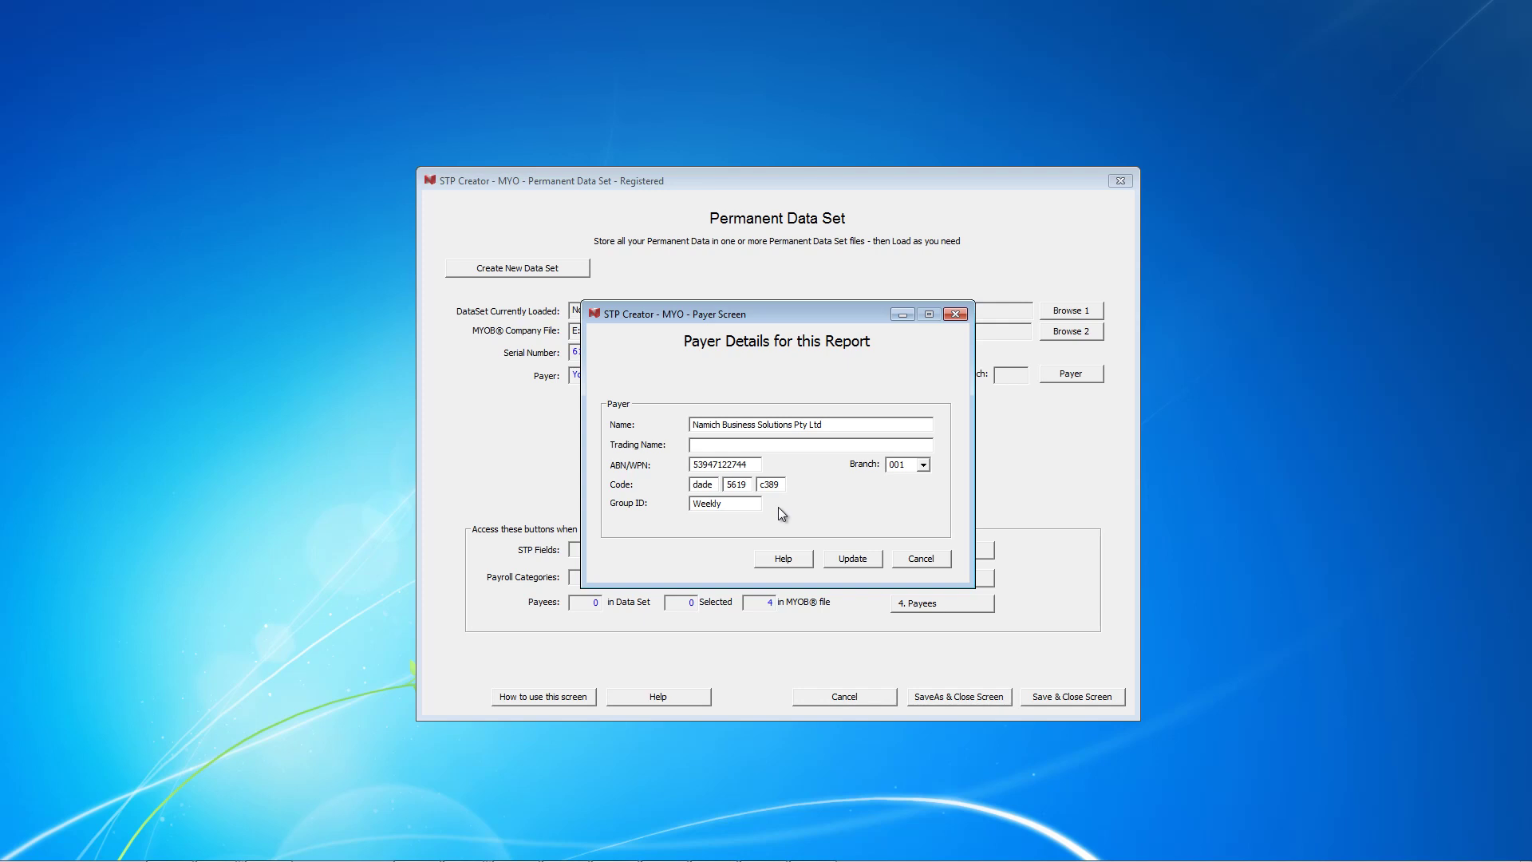
{"action": "left_click", "coordinate": [851, 561]}
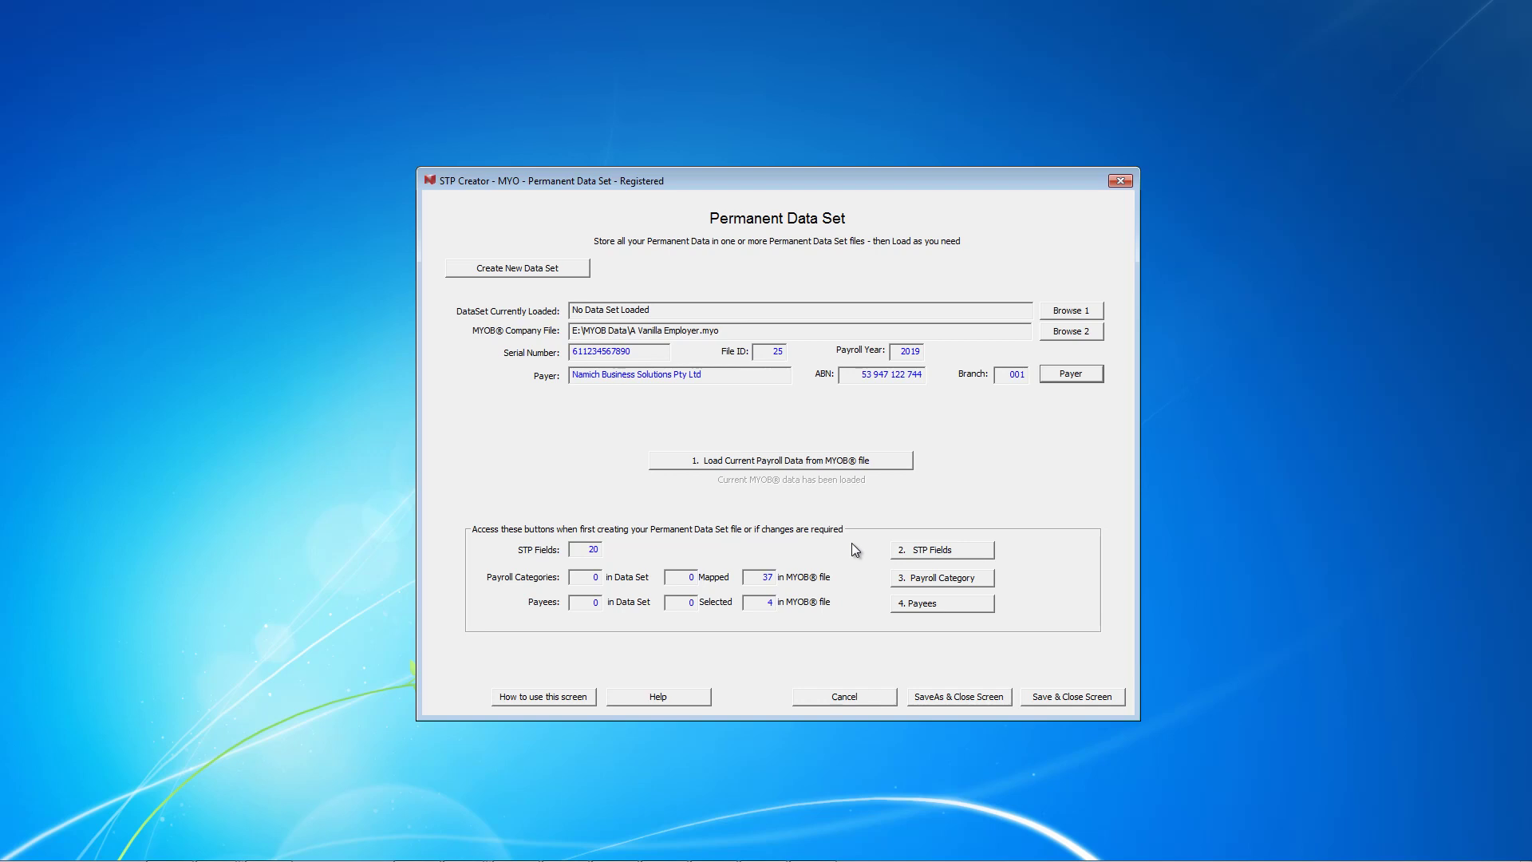
Tick field 57 Car allowance in the STP fields list, bringing the total to 21
{"action": "left_click", "coordinate": [964, 550]}
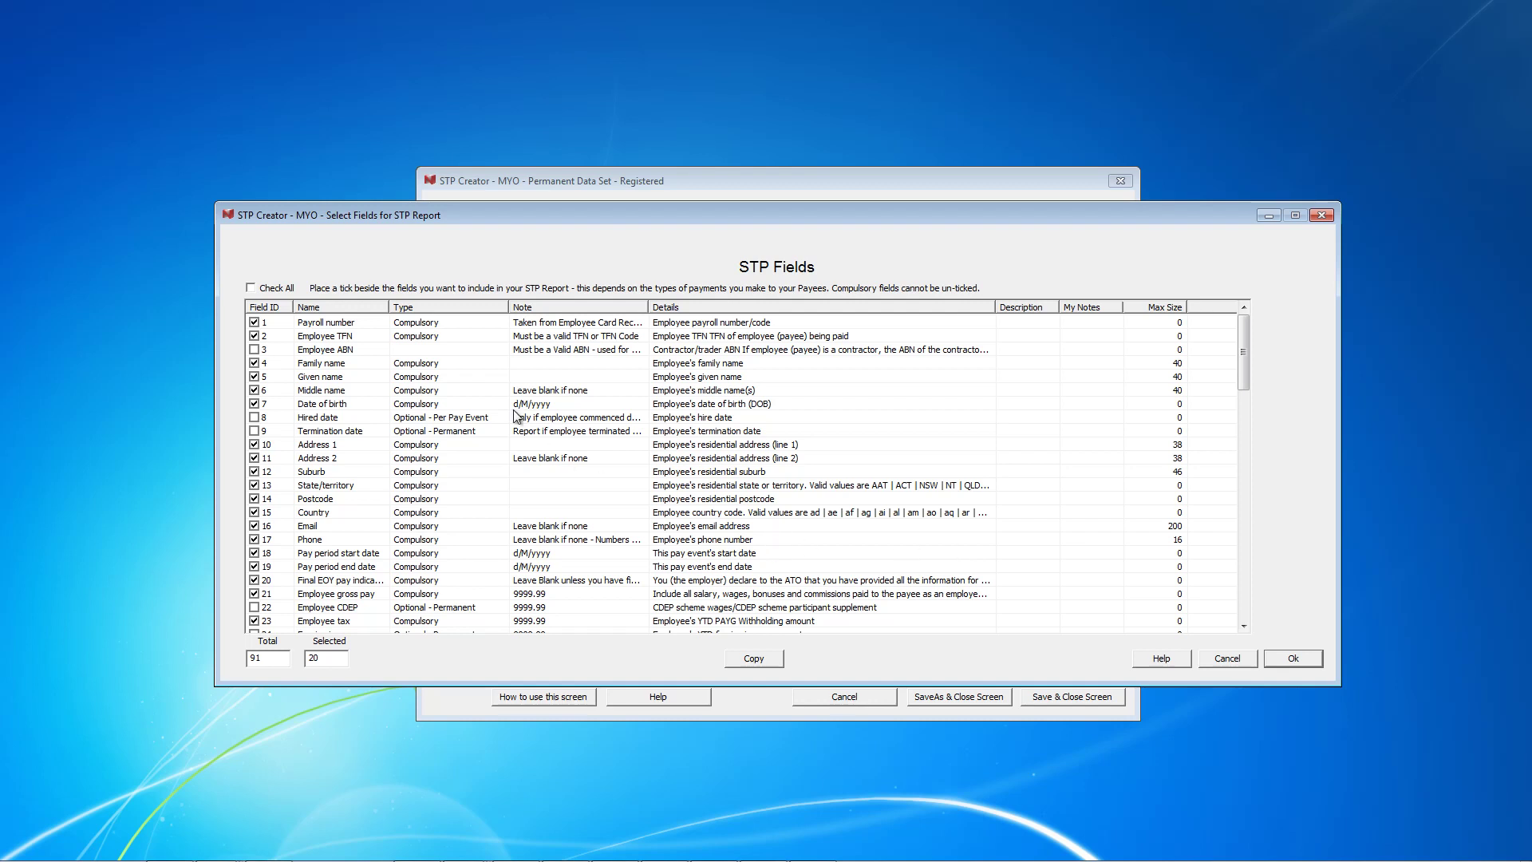
{"action": "left_click_drag", "start_coordinate": [389, 307], "coordinate": [435, 308]}
{"action": "left_click", "coordinate": [373, 595]}
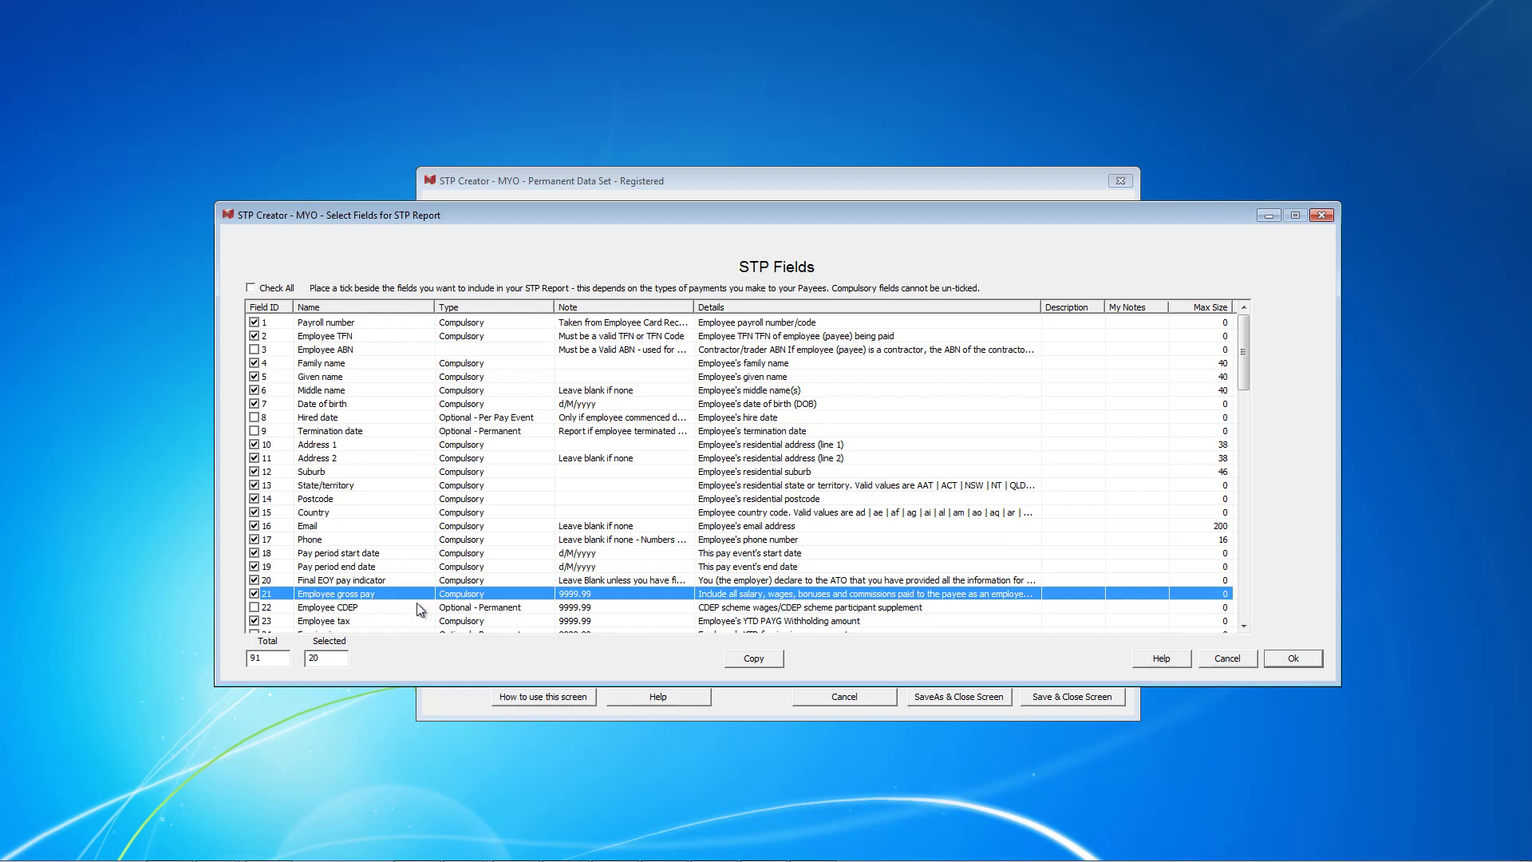
{"action": "scroll", "coordinate": [414, 603], "scroll_direction": "down", "scroll_amount": 4}
{"action": "left_click", "coordinate": [367, 458]}
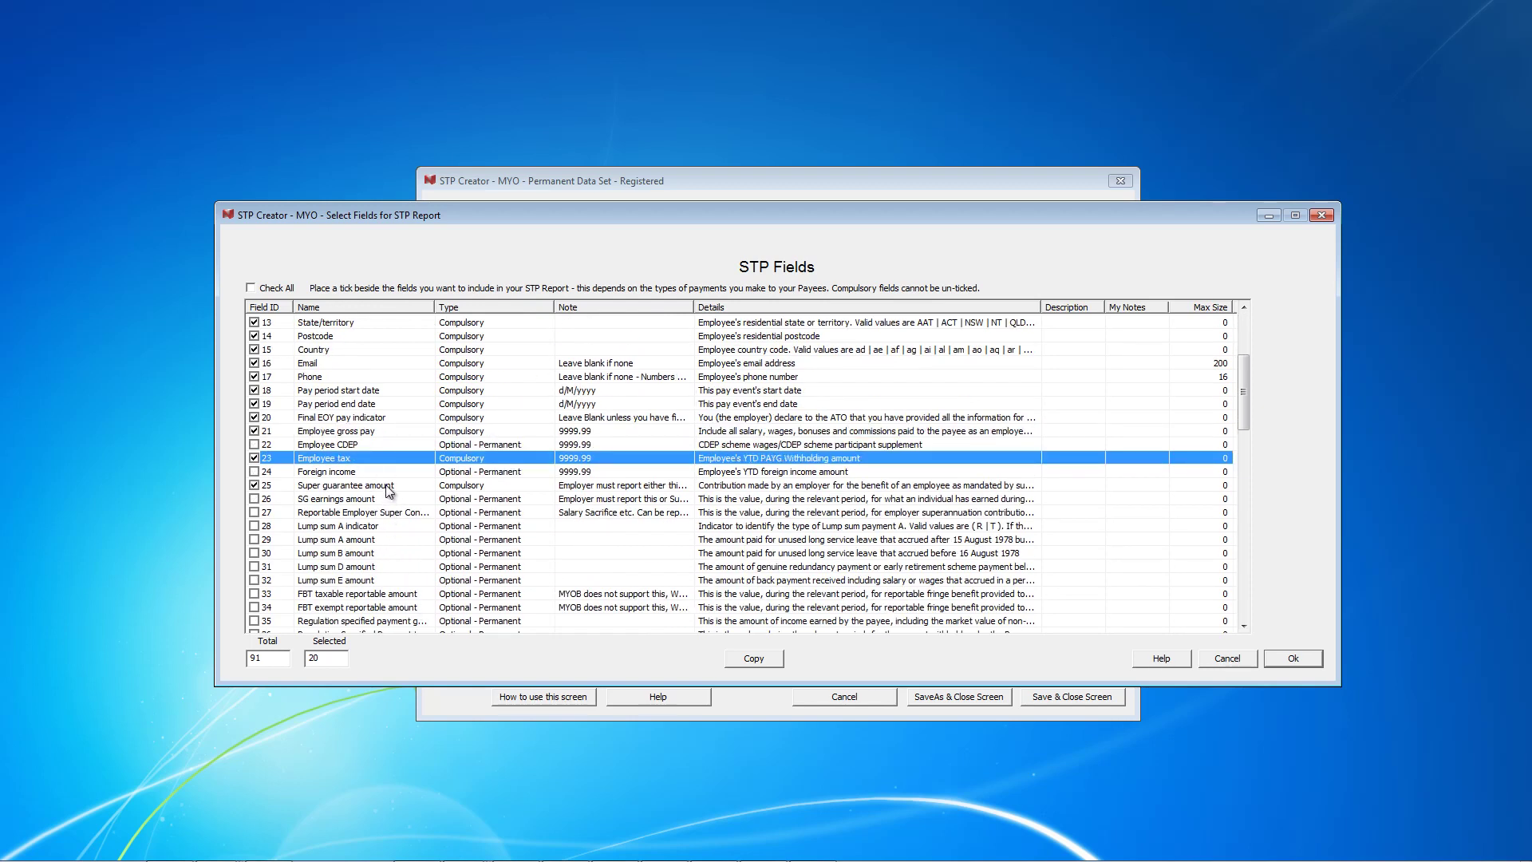
{"action": "left_click", "coordinate": [389, 486]}
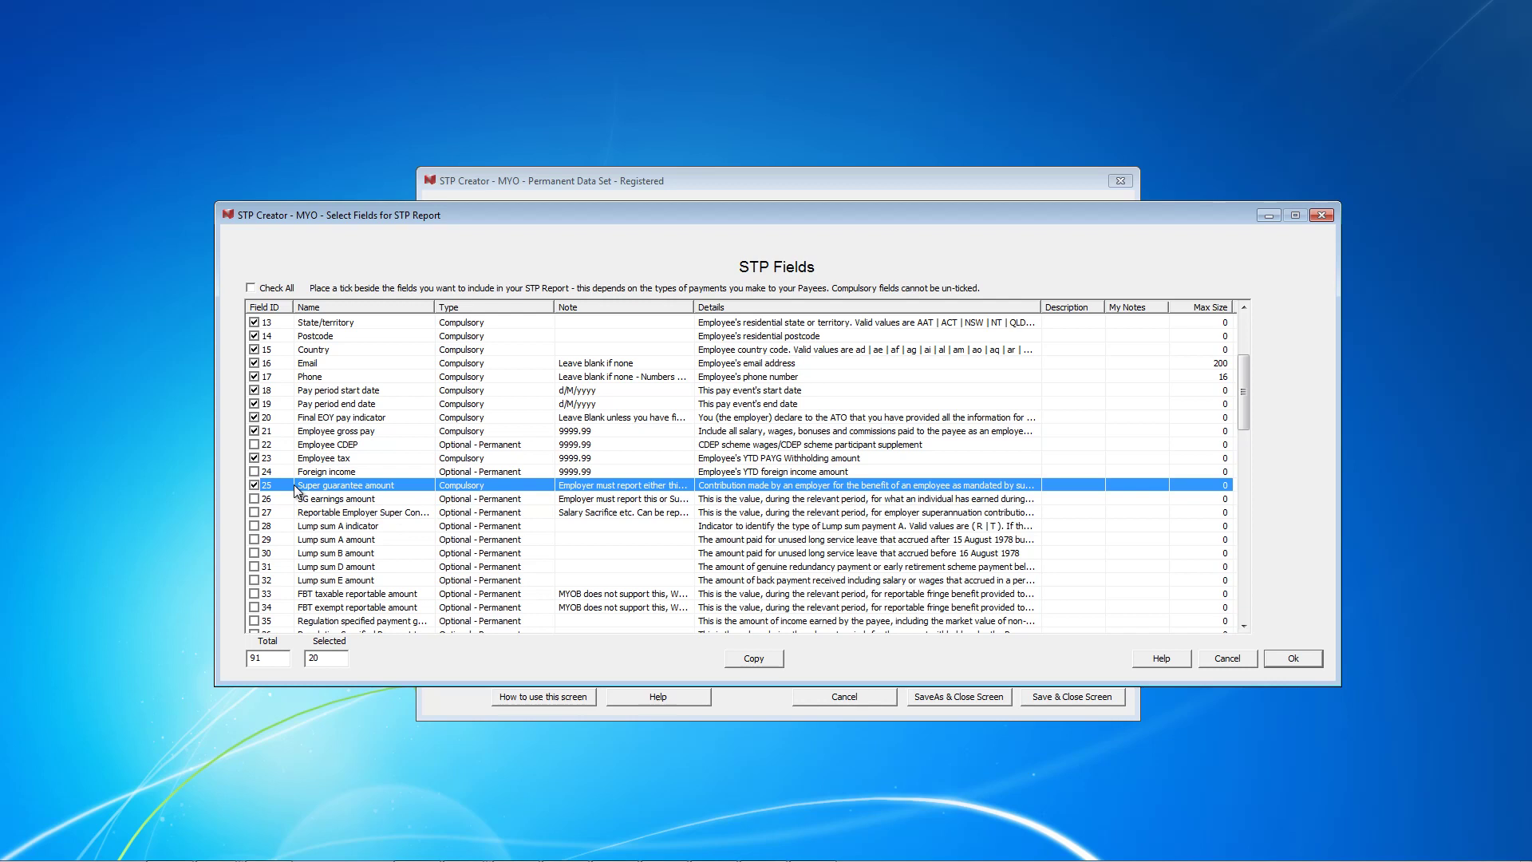
{"action": "scroll", "coordinate": [324, 500], "scroll_direction": "down", "scroll_amount": 8}
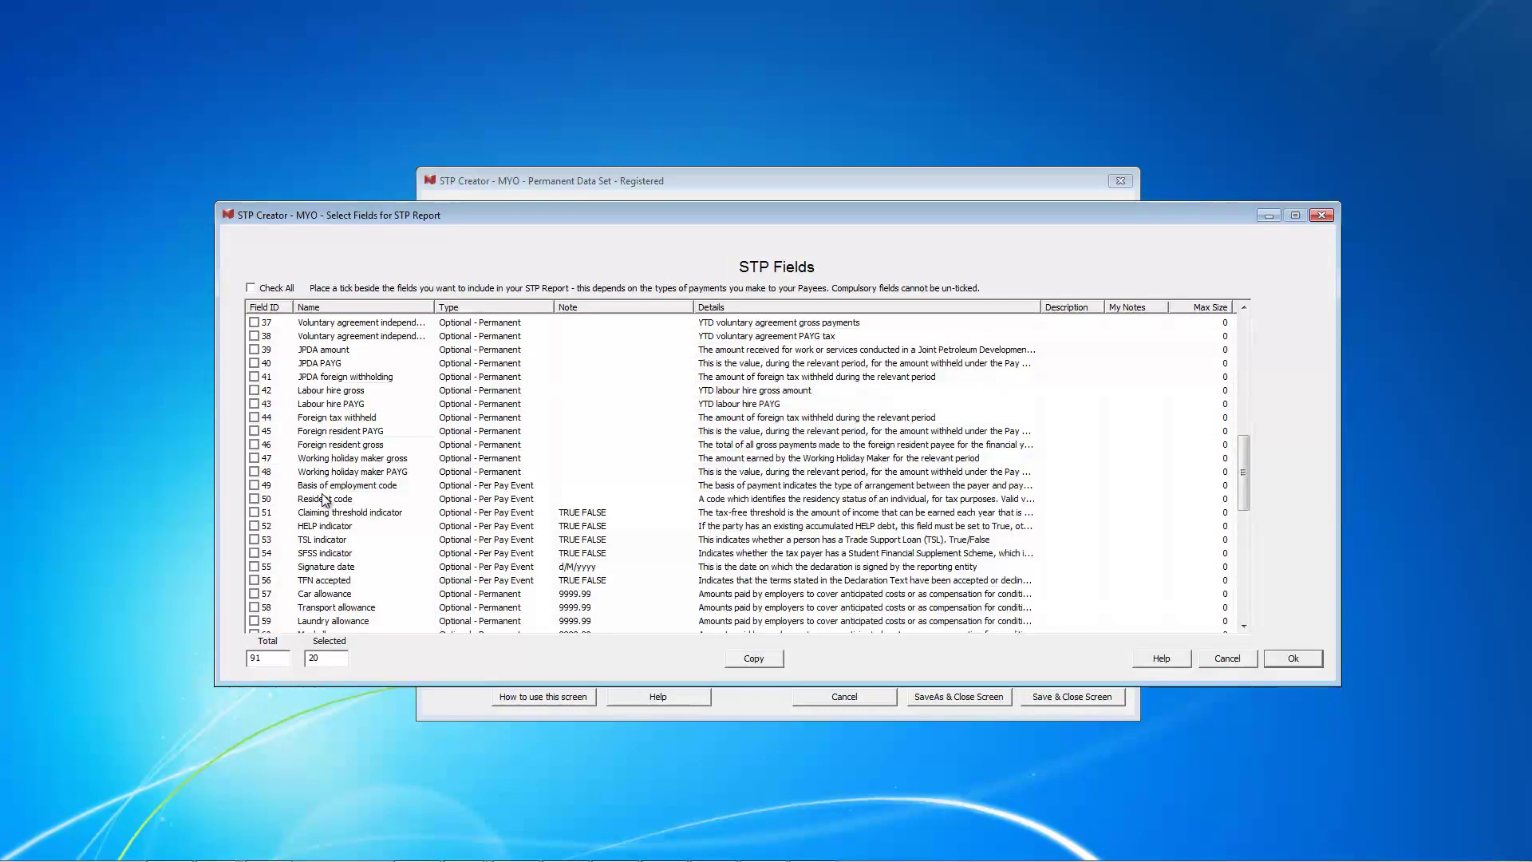
{"action": "scroll", "coordinate": [324, 500], "scroll_direction": "down", "scroll_amount": 3}
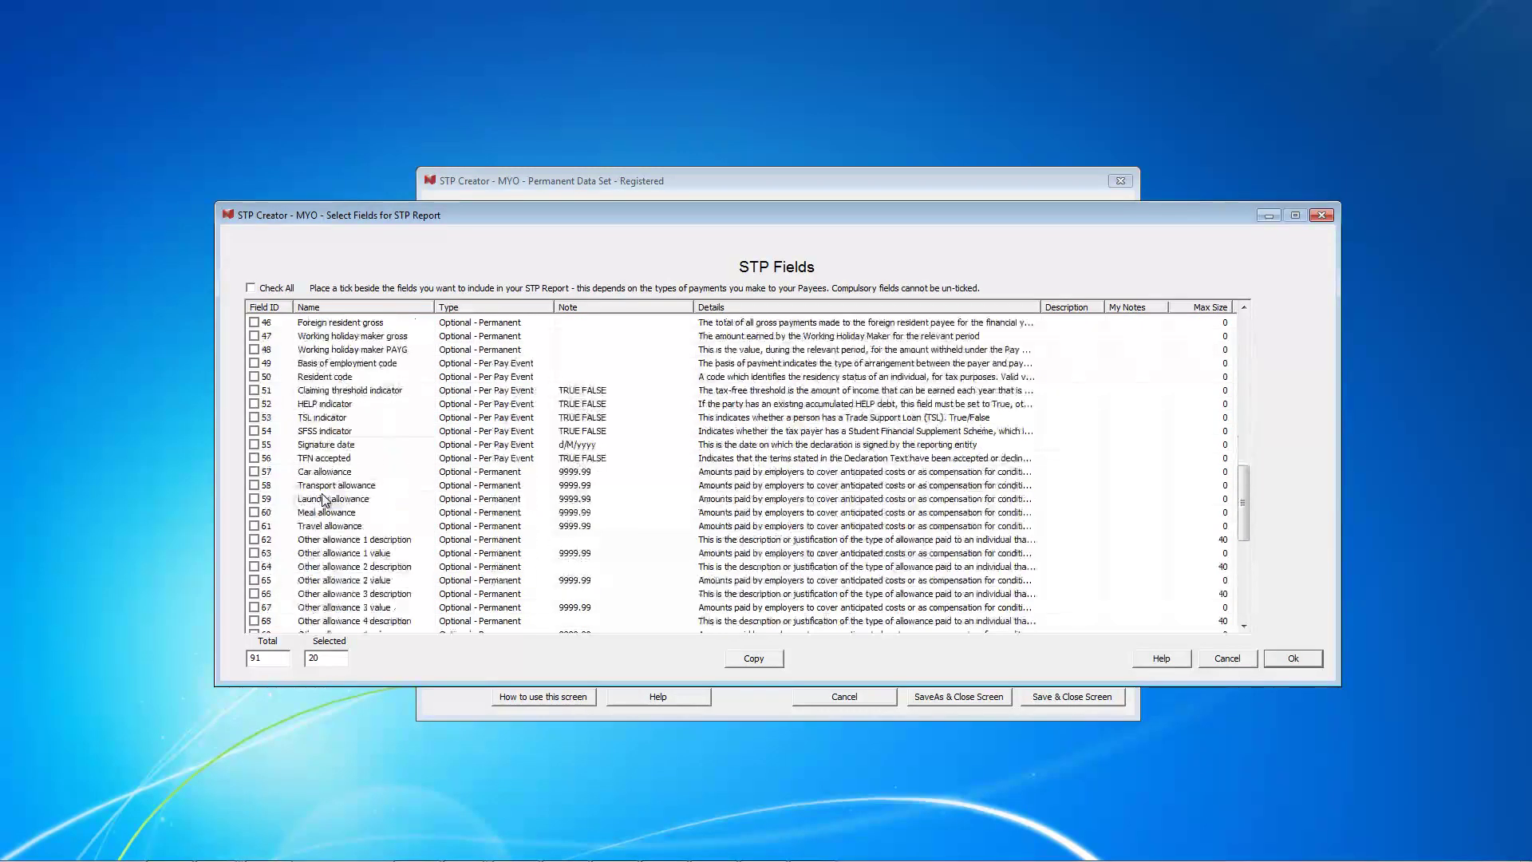
{"action": "left_click", "coordinate": [255, 471]}
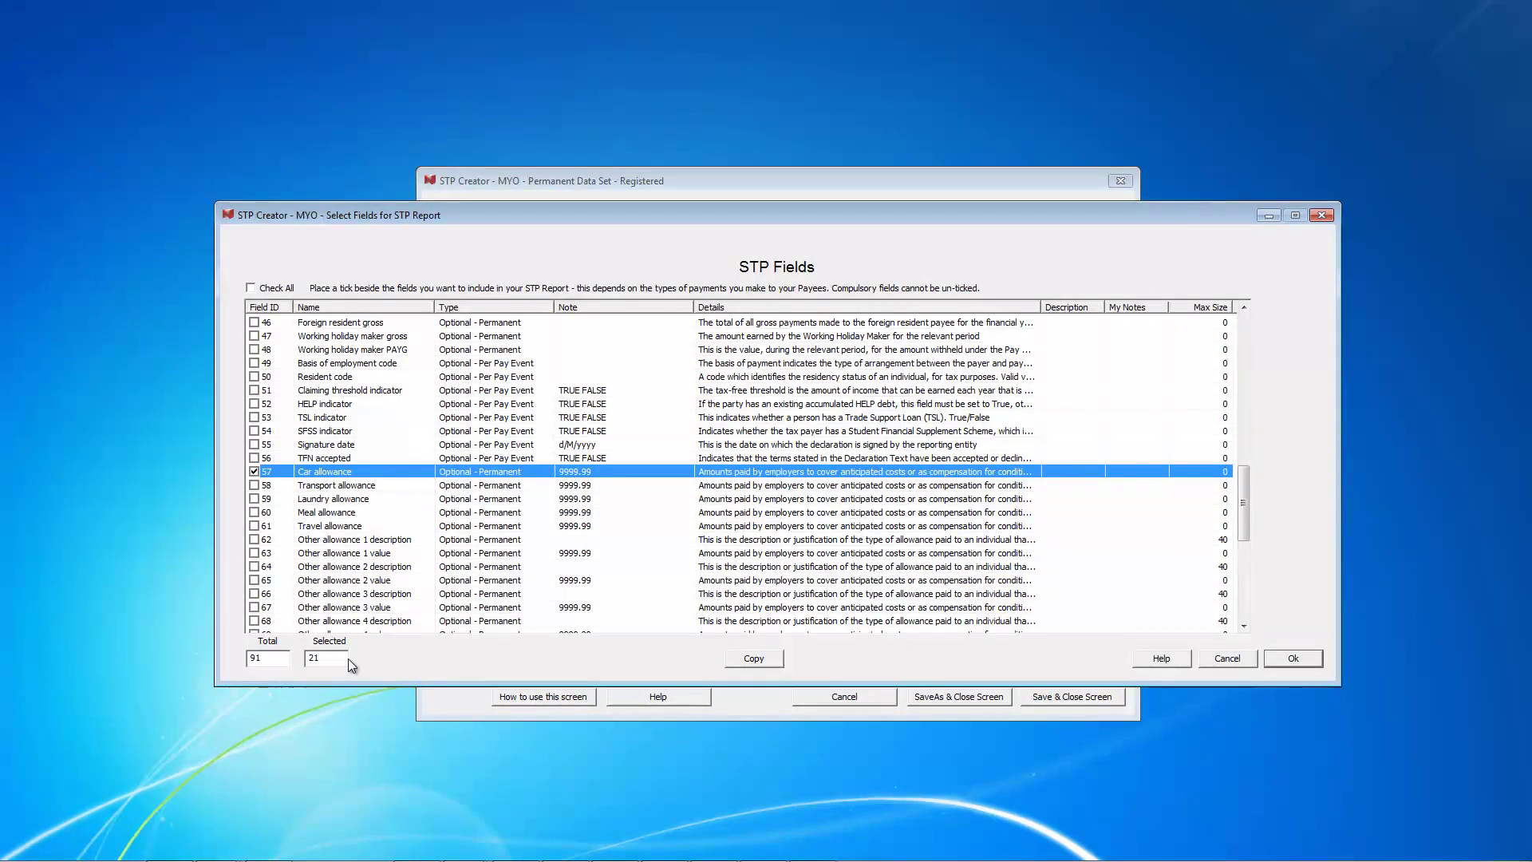
{"action": "left_click", "coordinate": [1304, 659]}
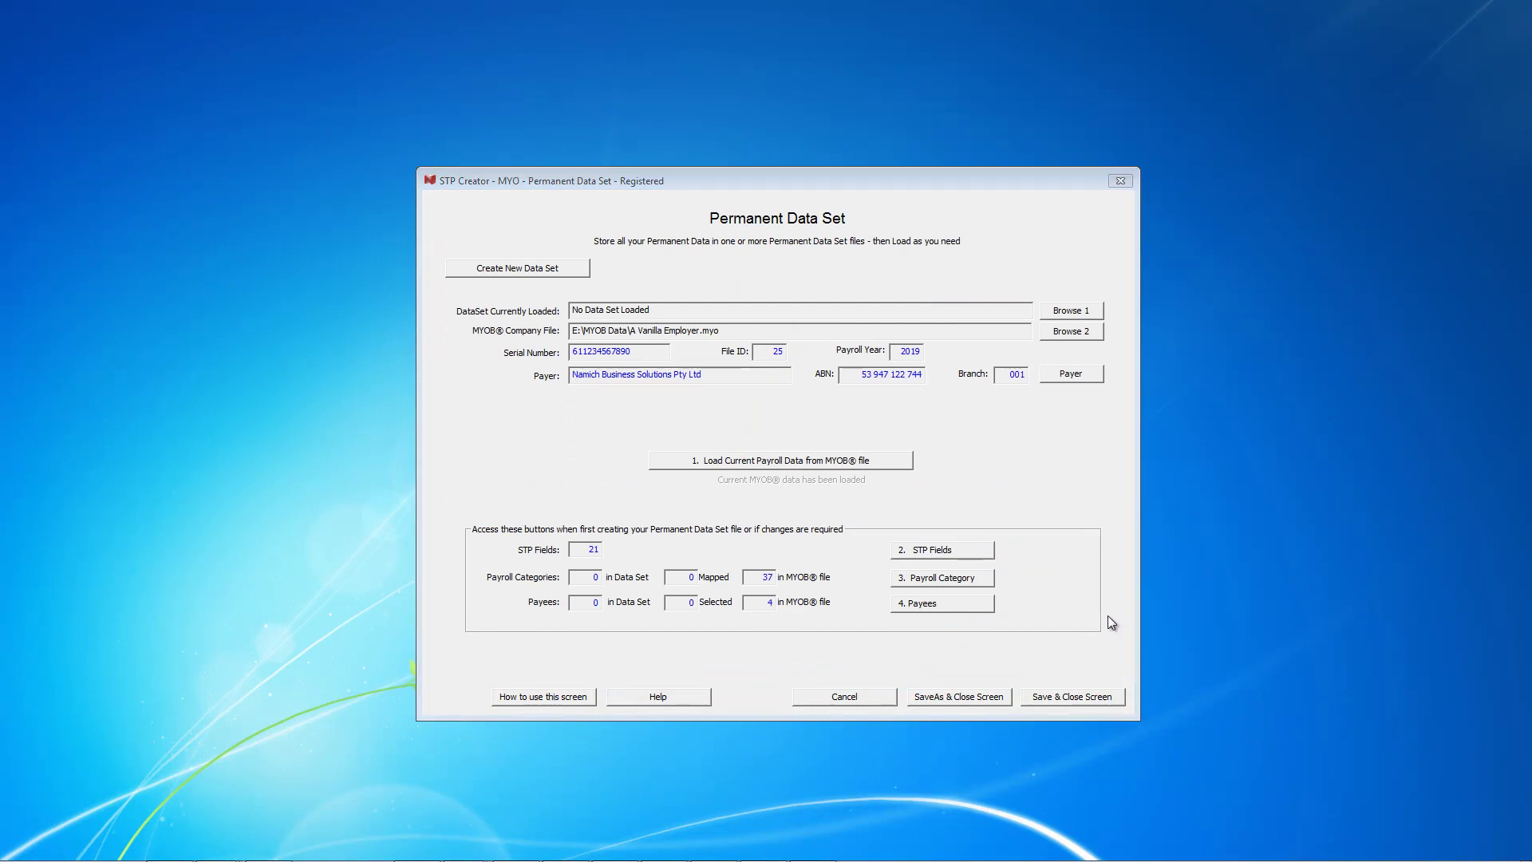
Pull in payroll categories and map Base Hourly (cat 7) to Employee gross pay under W1
{"action": "left_click", "coordinate": [971, 577]}
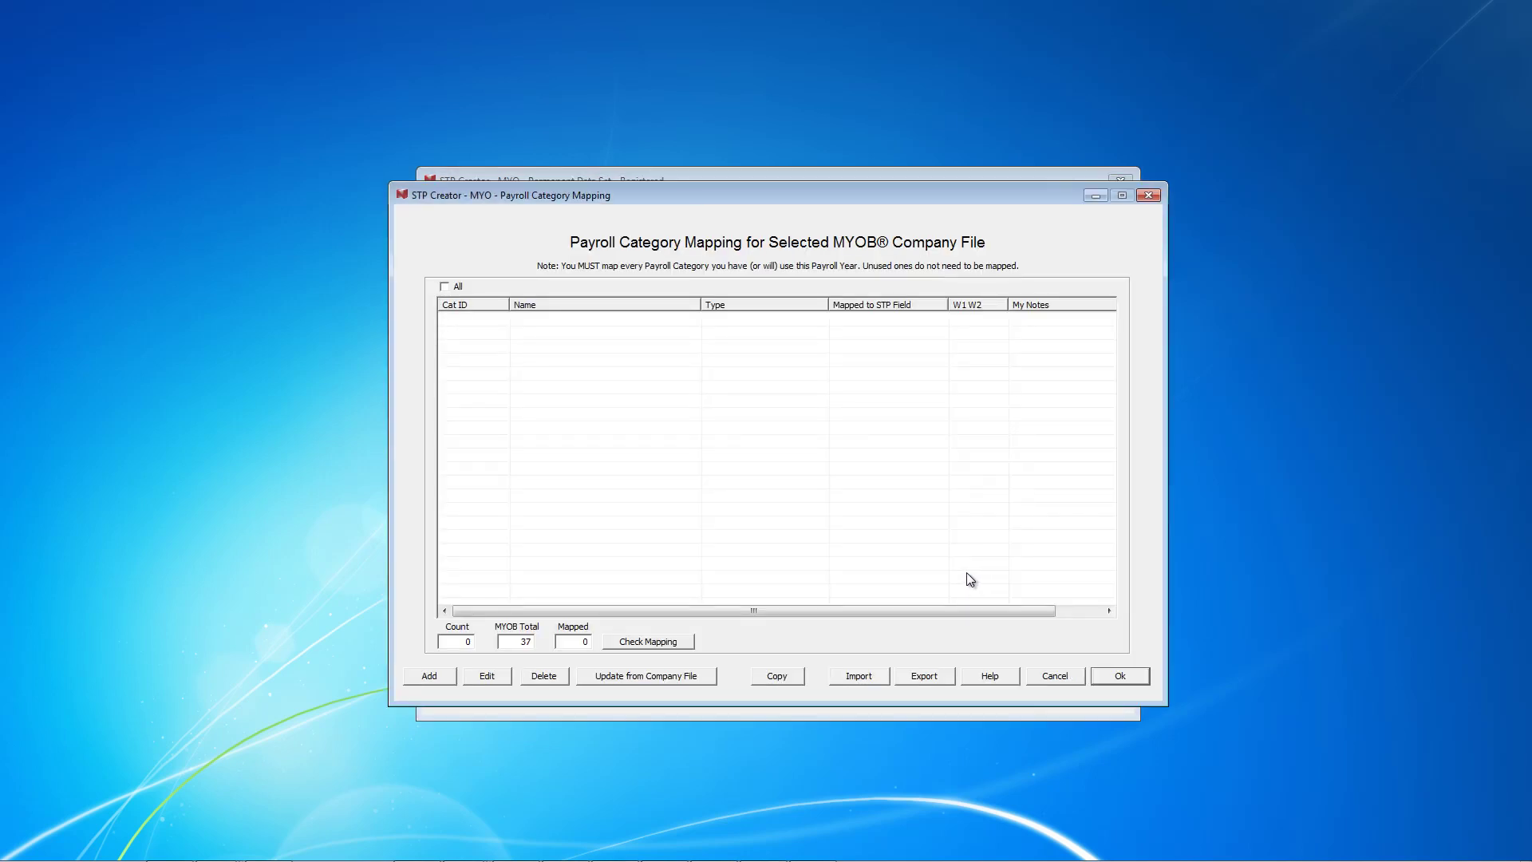
{"action": "left_click", "coordinate": [663, 677]}
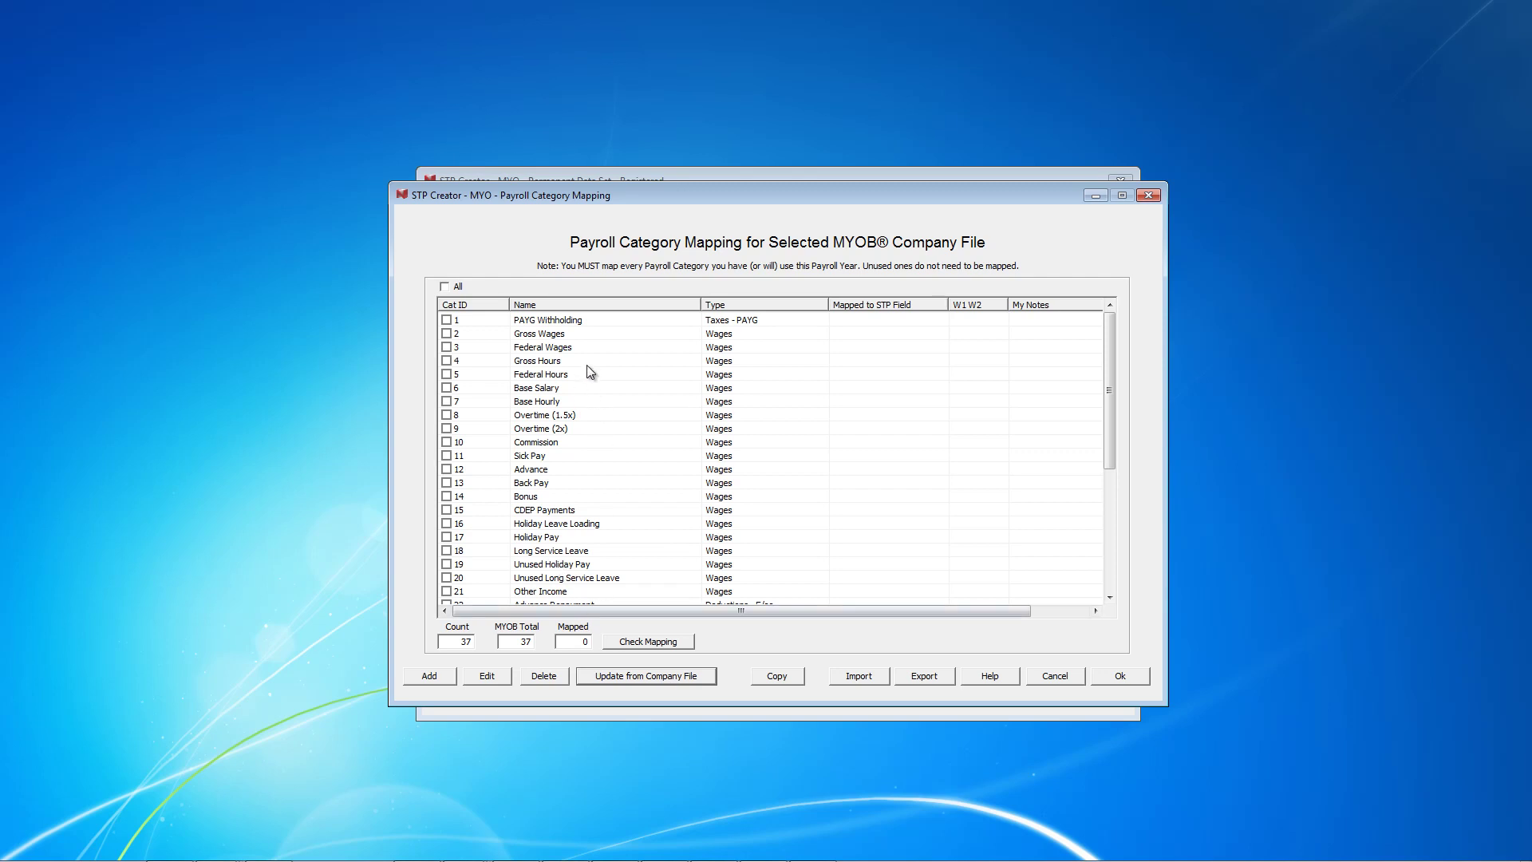
{"action": "left_click", "coordinate": [446, 402]}
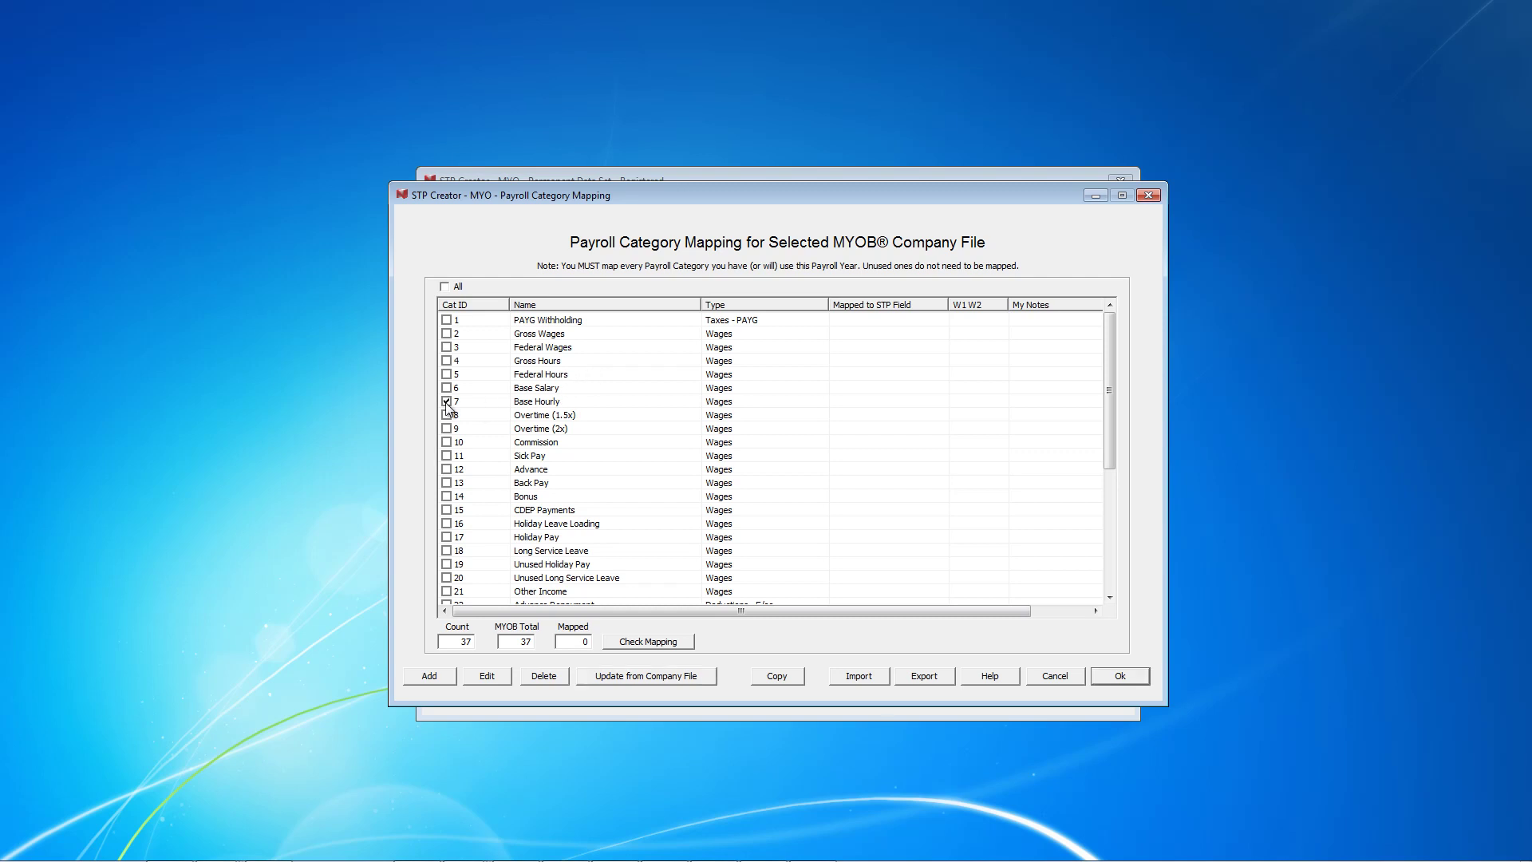
{"action": "left_click", "coordinate": [488, 677]}
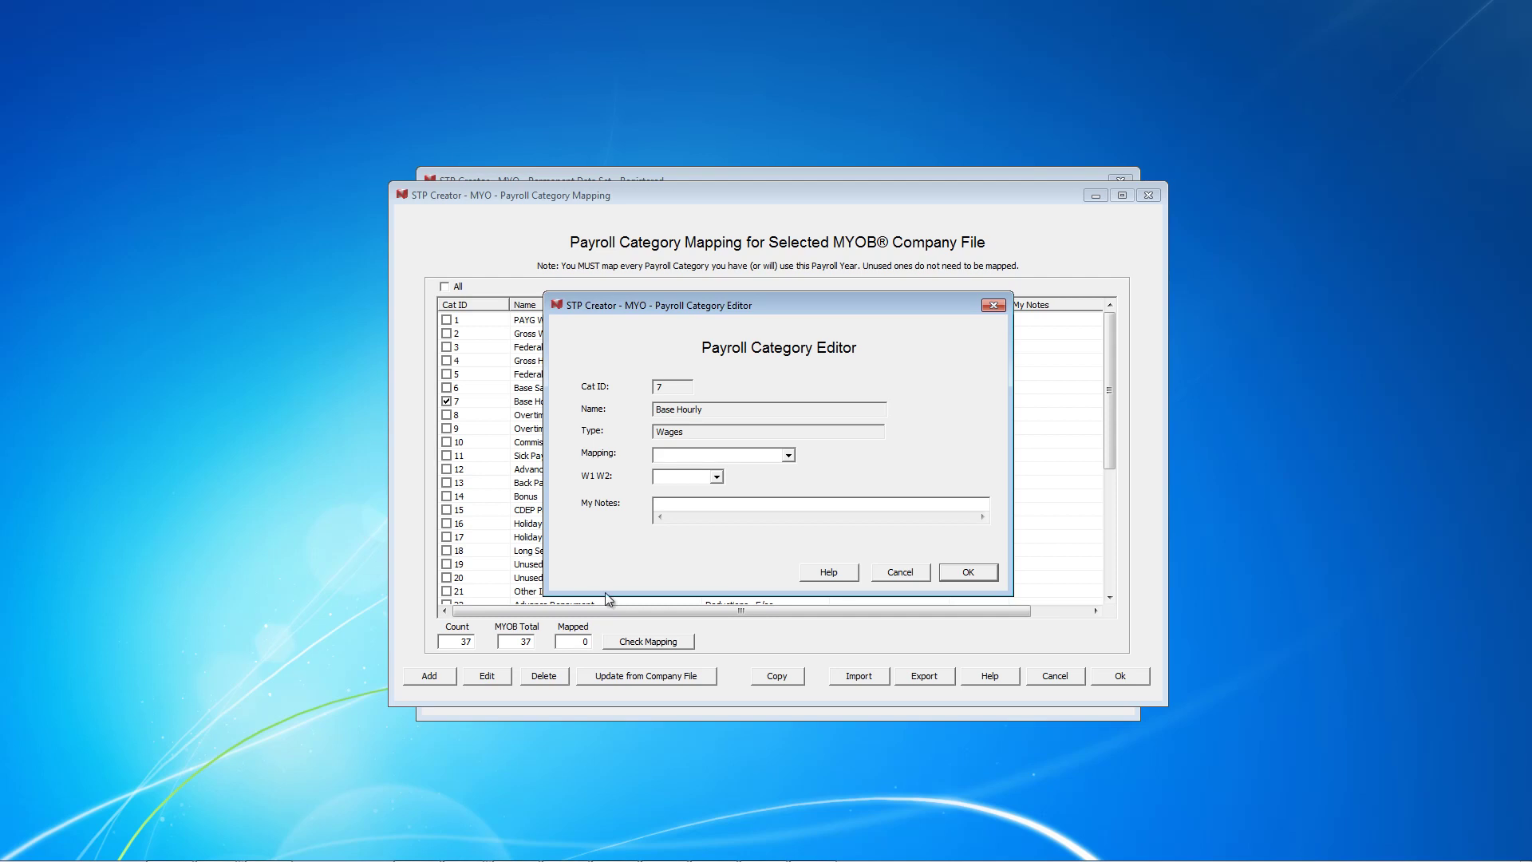
{"action": "left_click", "coordinate": [788, 456]}
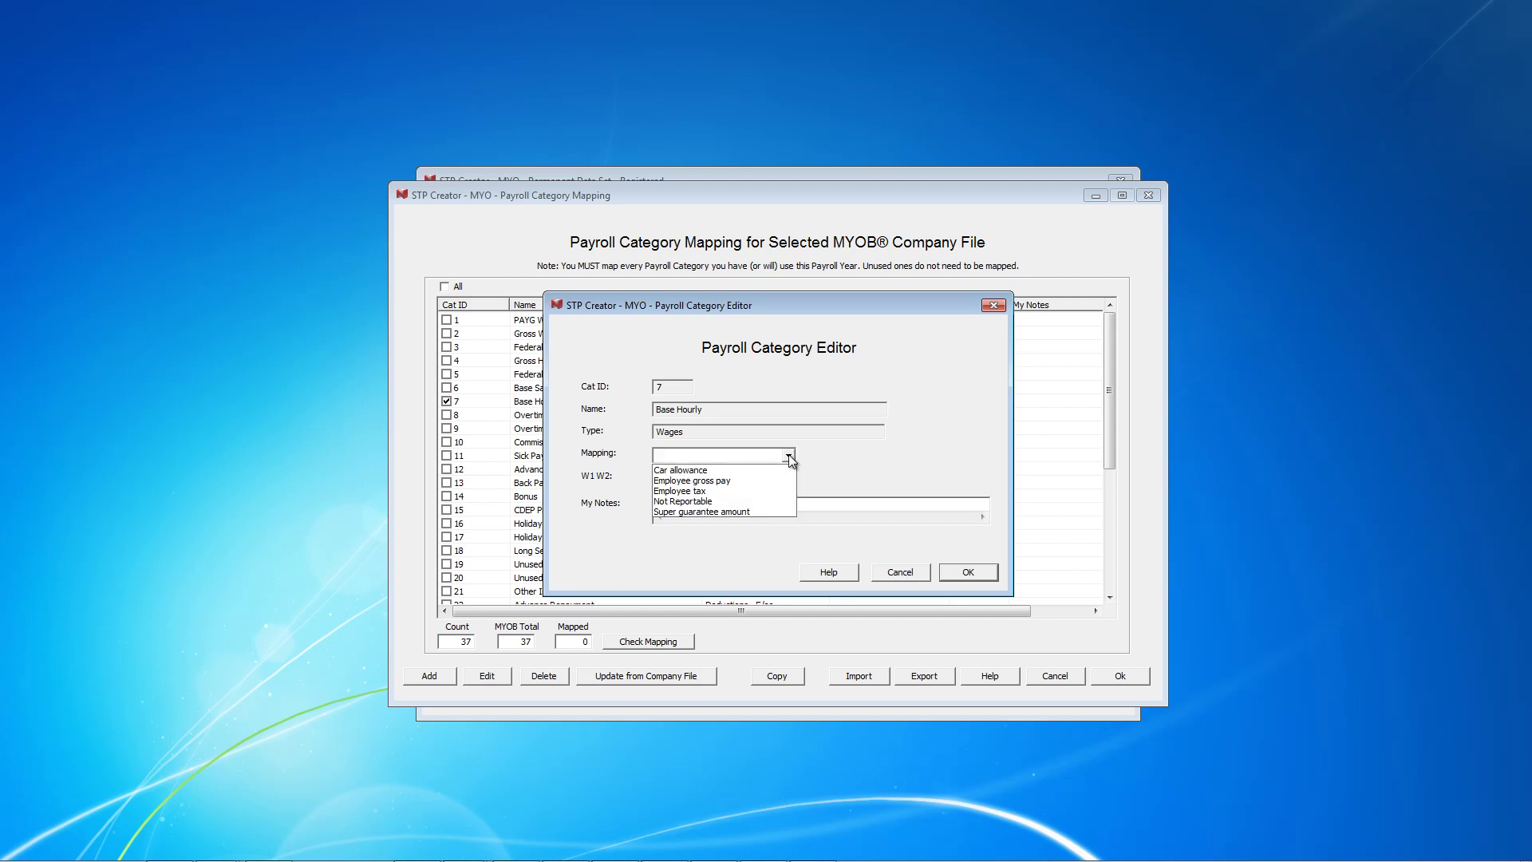
{"action": "left_click", "coordinate": [749, 479]}
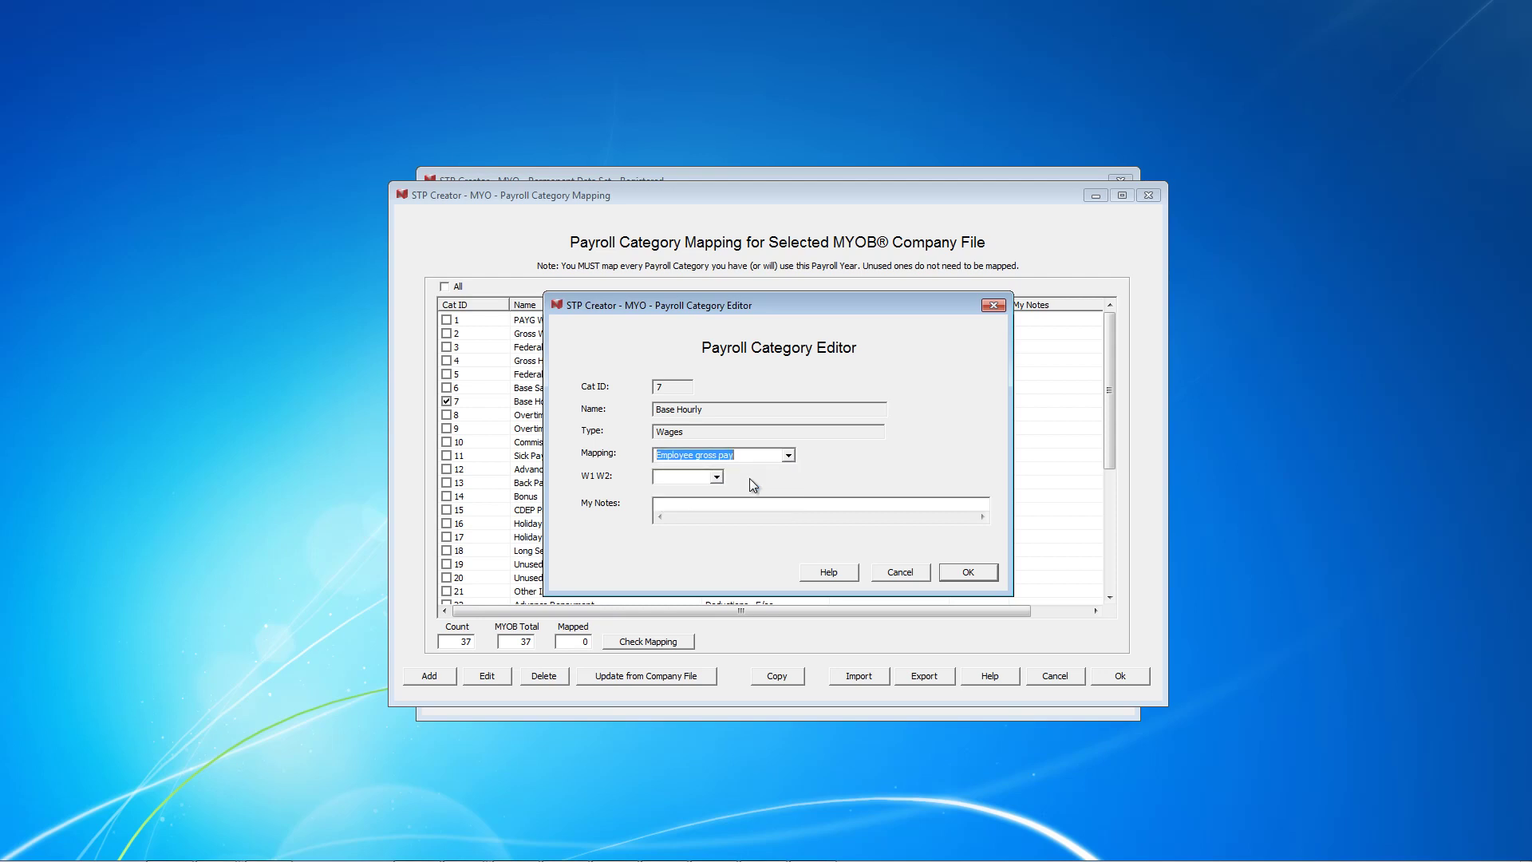
{"action": "left_click", "coordinate": [715, 477]}
{"action": "left_click", "coordinate": [968, 573]}
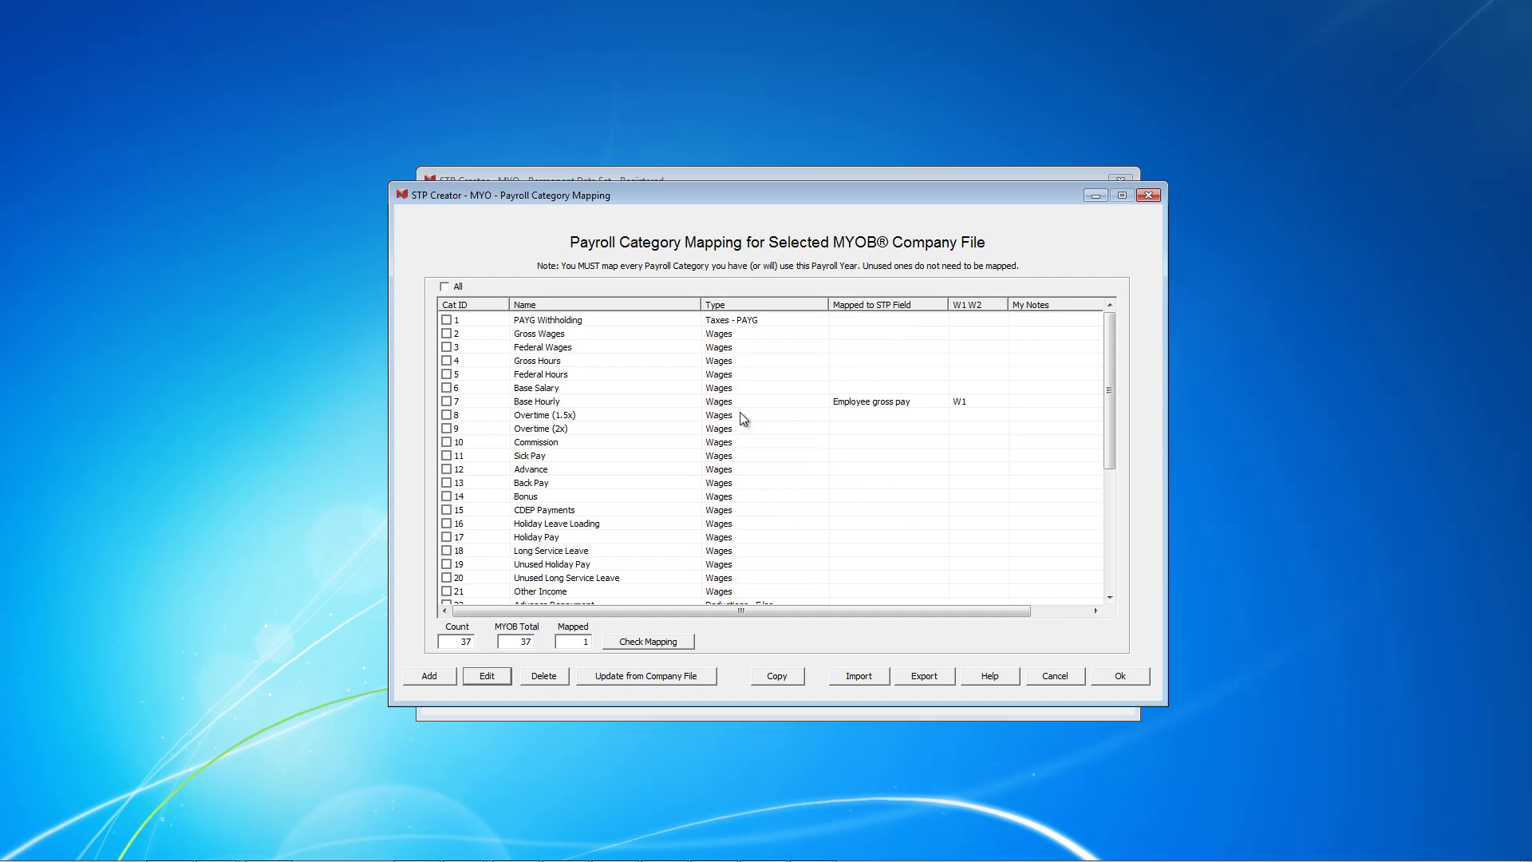
Edit Superannuation Guarantee (cat 34) to map to the Super guarantee amount field
{"action": "left_click", "coordinate": [886, 417]}
{"action": "scroll", "coordinate": [884, 417], "scroll_direction": "down", "scroll_amount": 3}
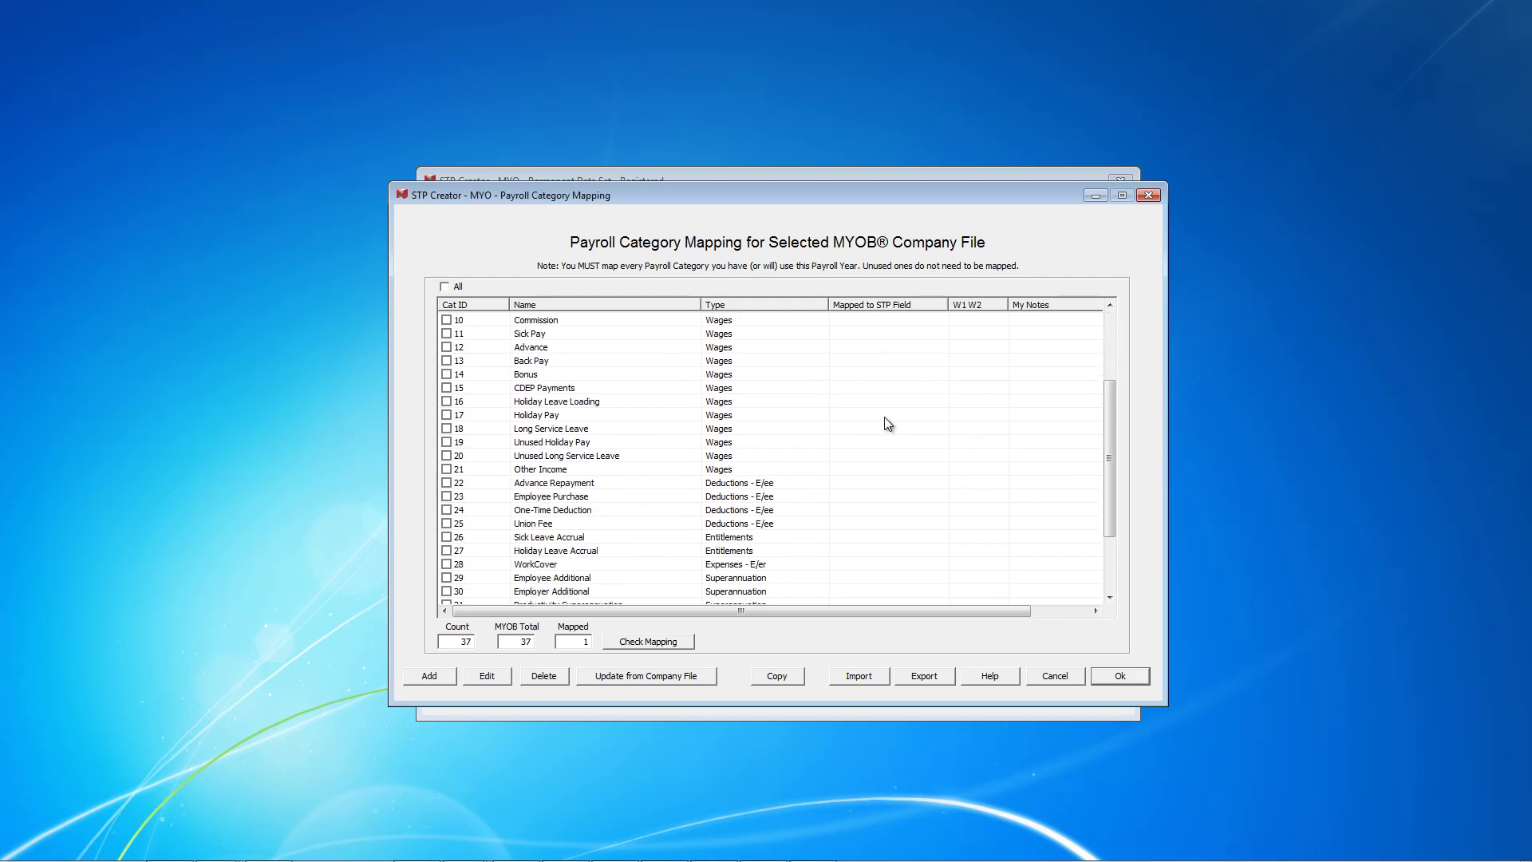
{"action": "scroll", "coordinate": [886, 423], "scroll_direction": "down", "scroll_amount": 2}
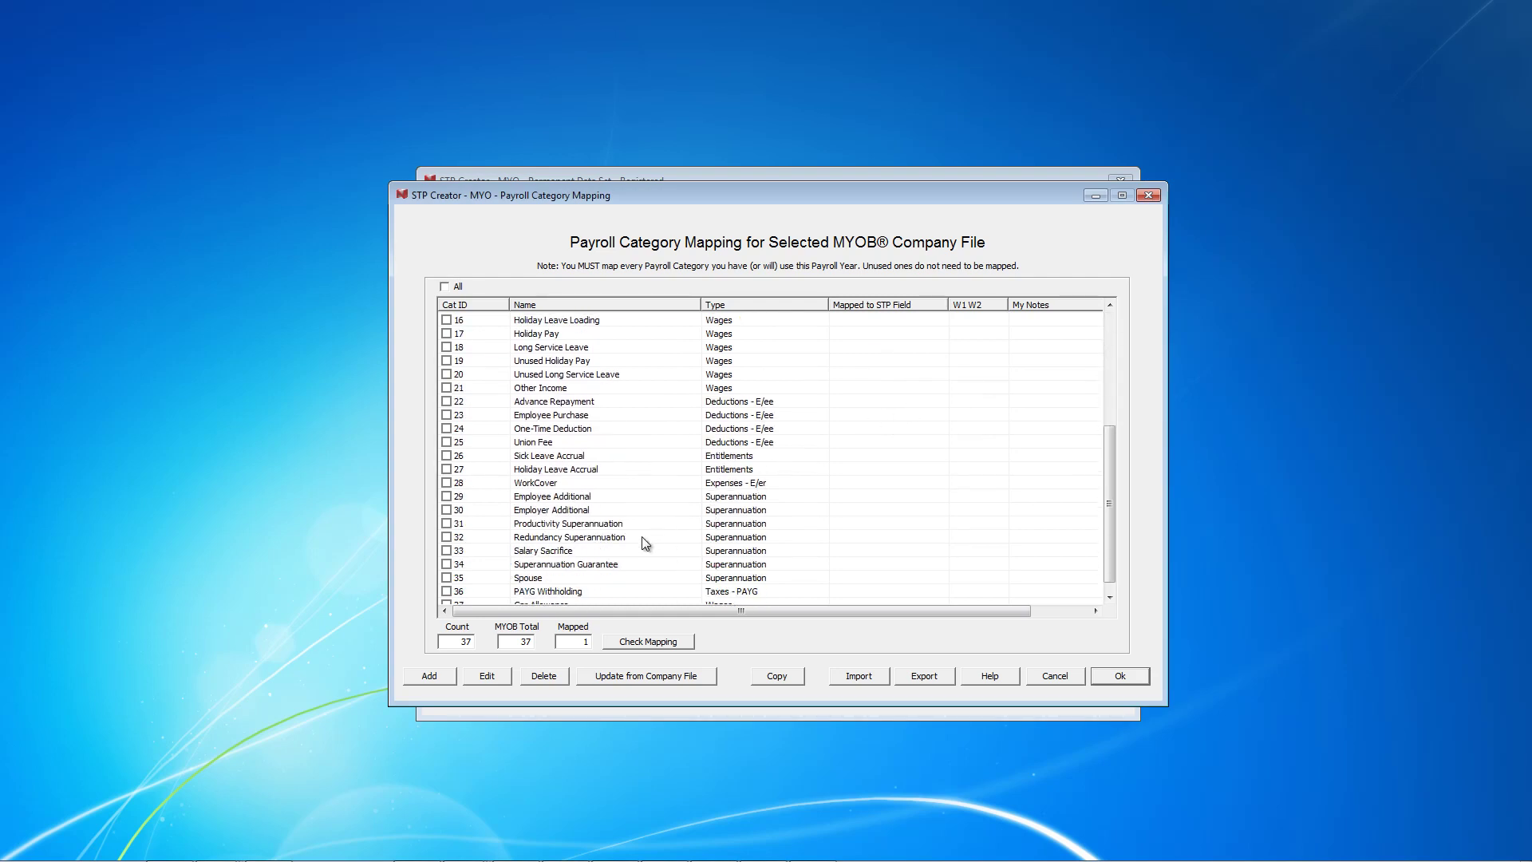
{"action": "left_click", "coordinate": [638, 565]}
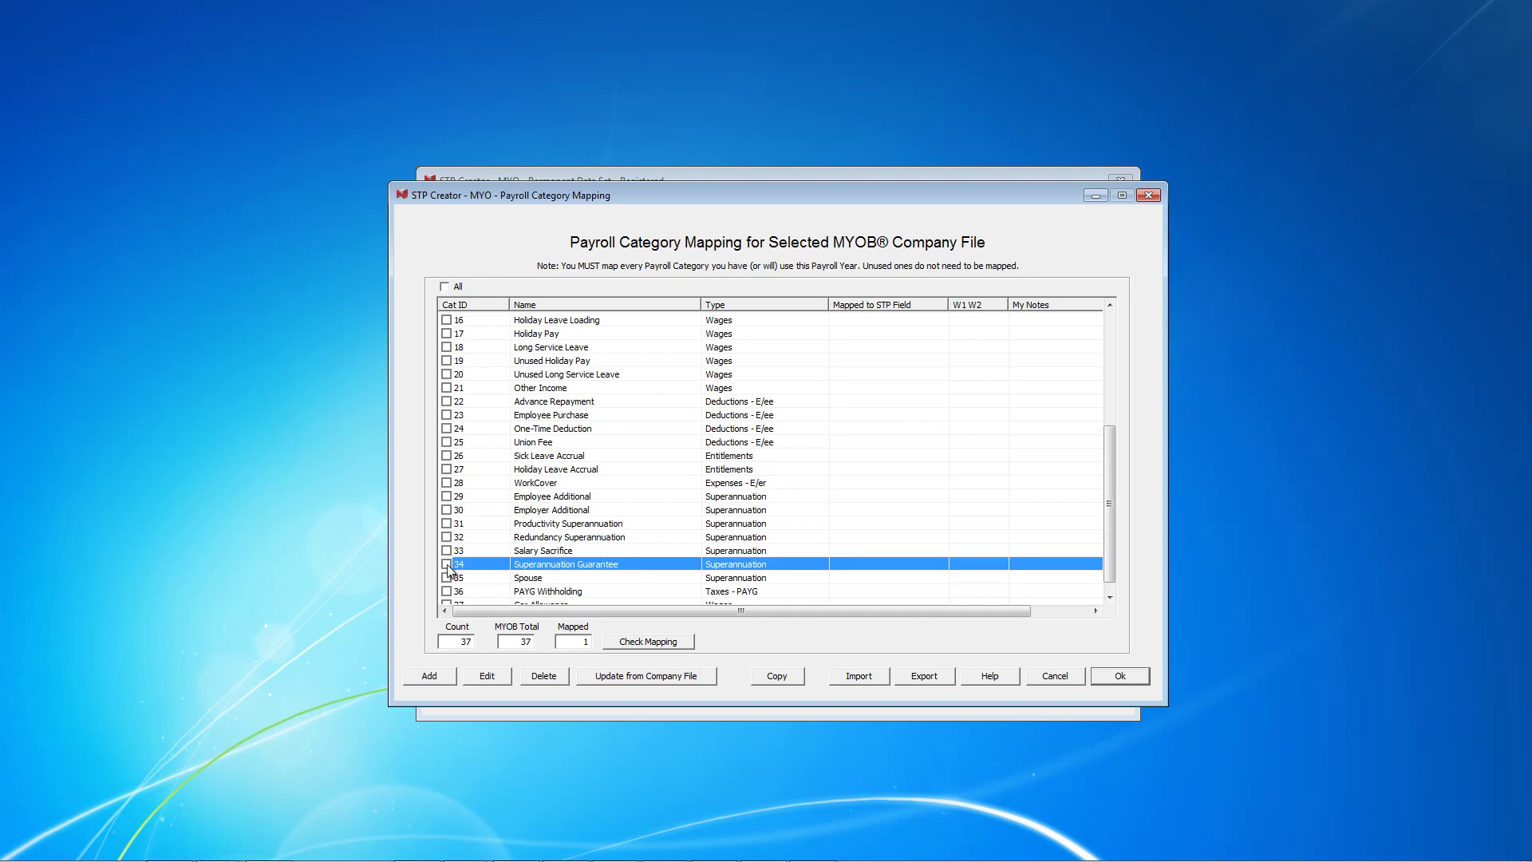
{"action": "left_click", "coordinate": [487, 675]}
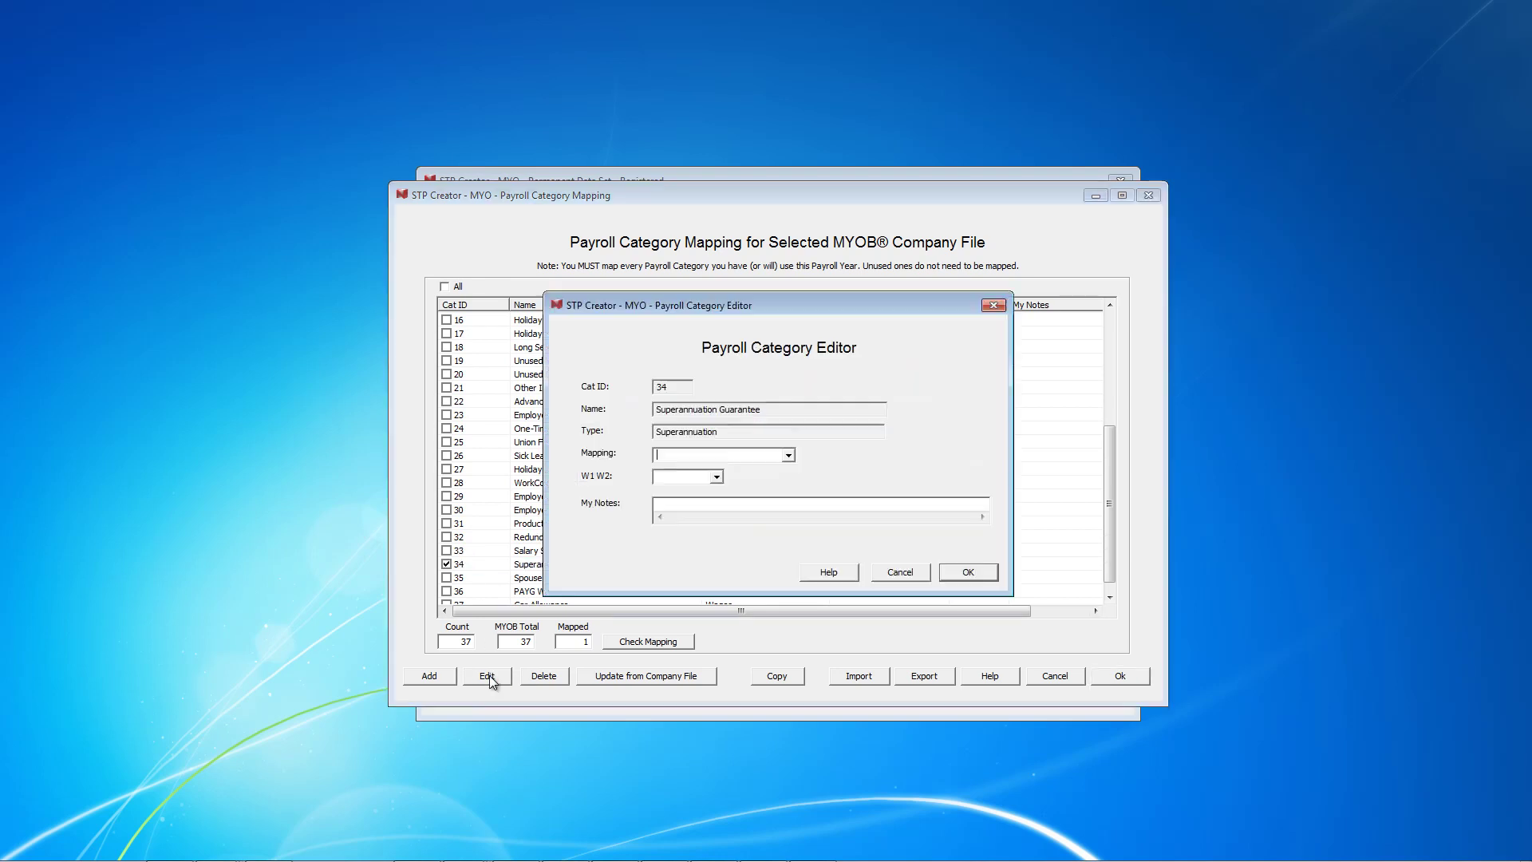
{"action": "left_click", "coordinate": [787, 458]}
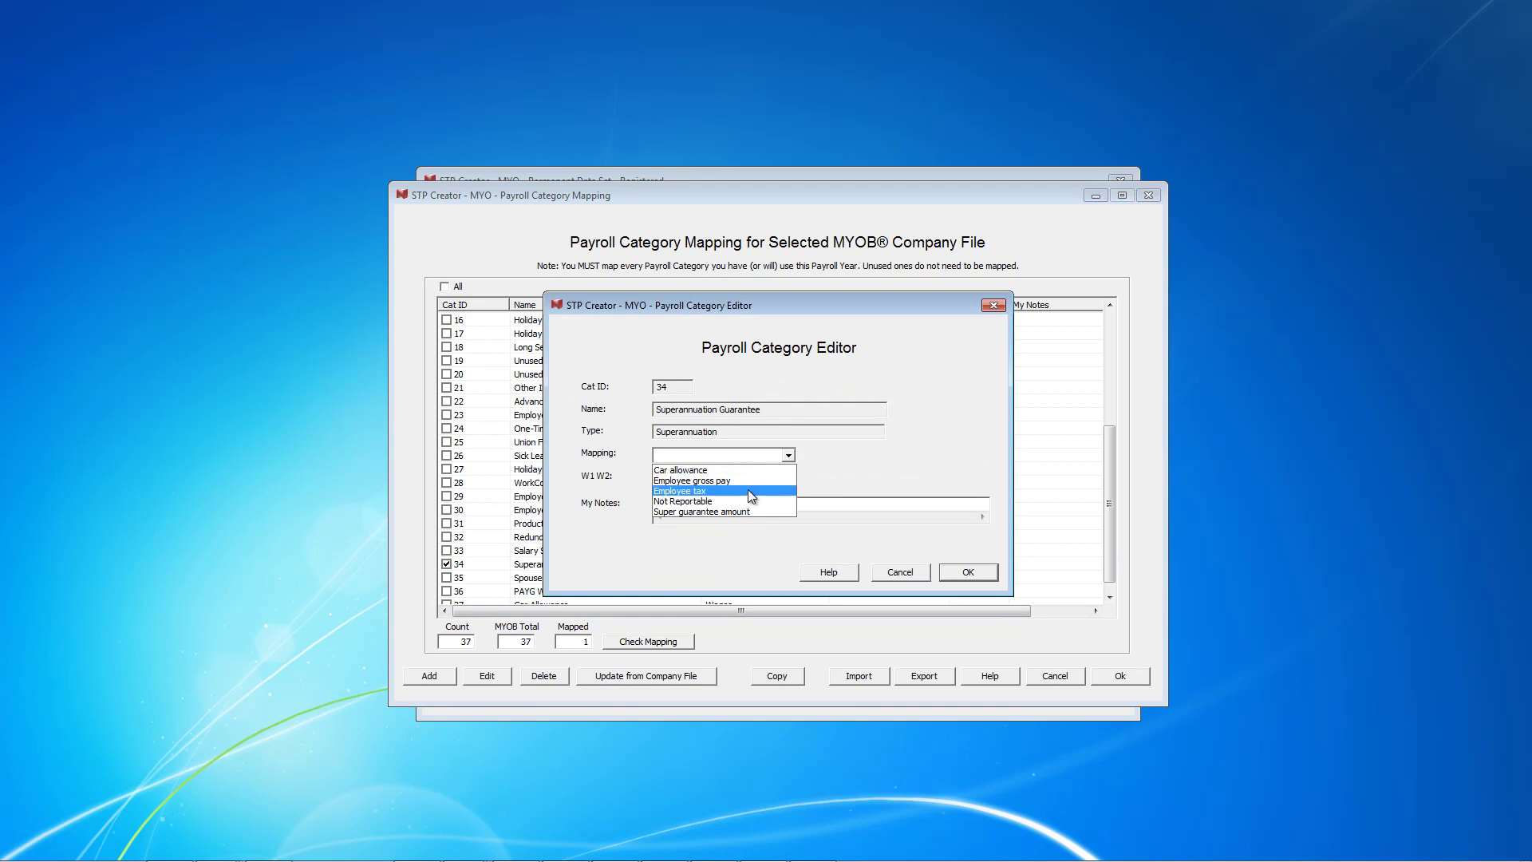
{"action": "left_click", "coordinate": [745, 506]}
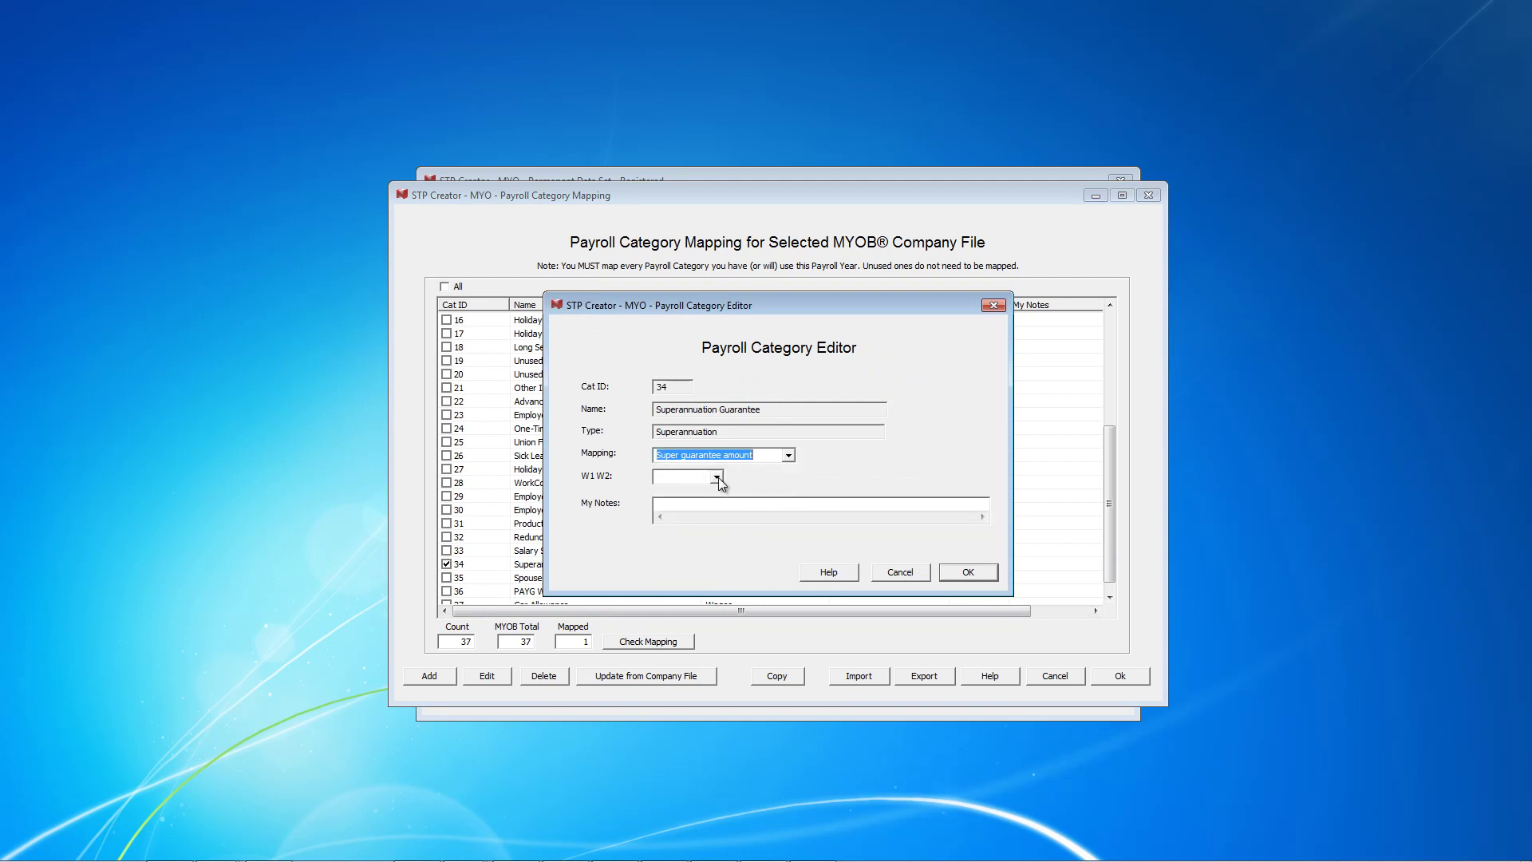
{"action": "left_click", "coordinate": [717, 478]}
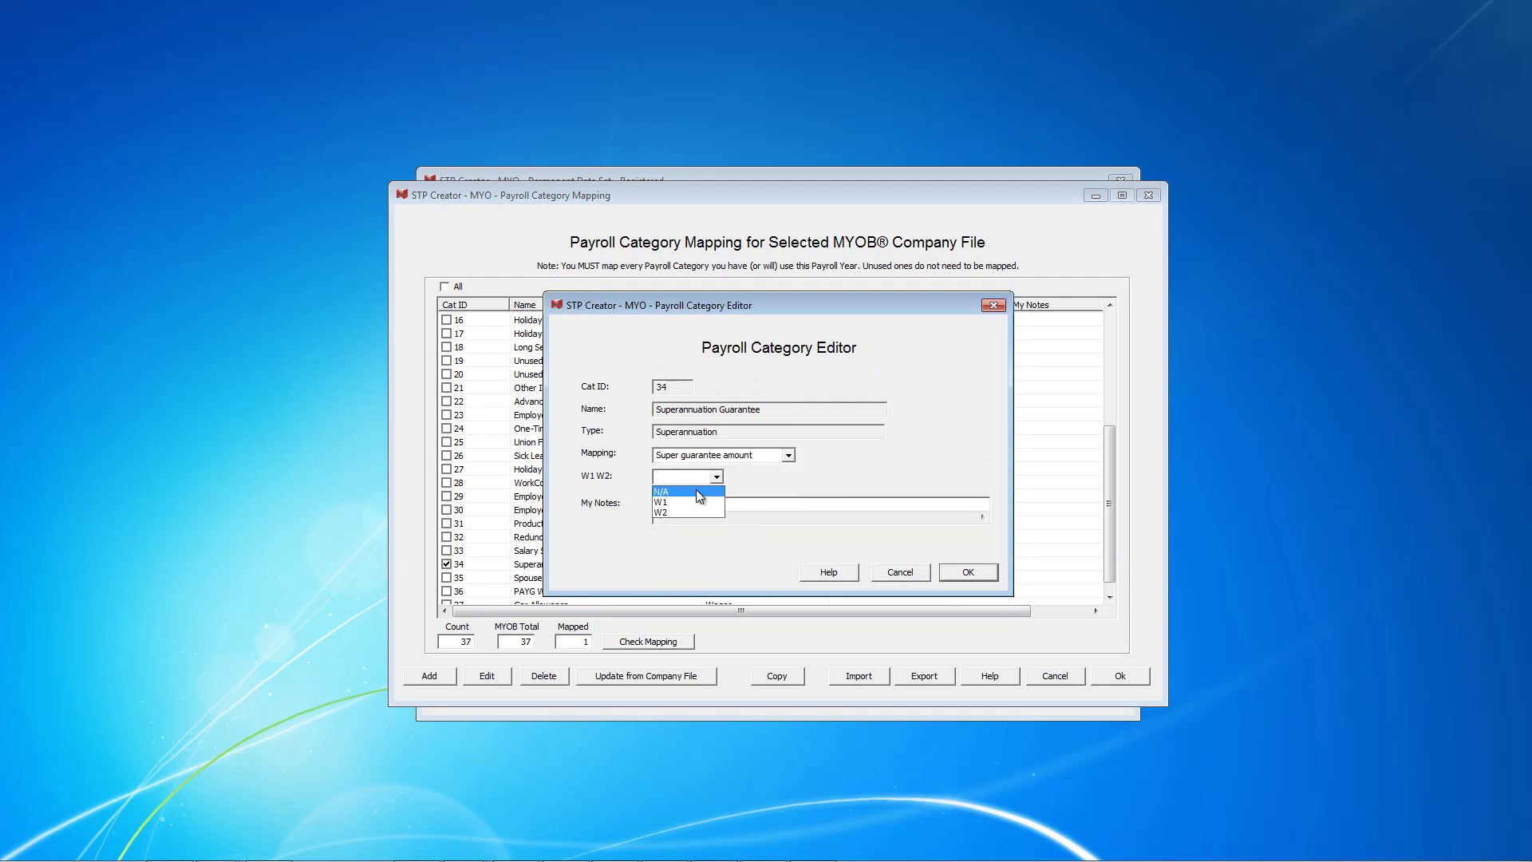
Save Superannuation Guarantee as N/A and map PAYG Withholding to Employee tax under W2
{"action": "left_click", "coordinate": [965, 572]}
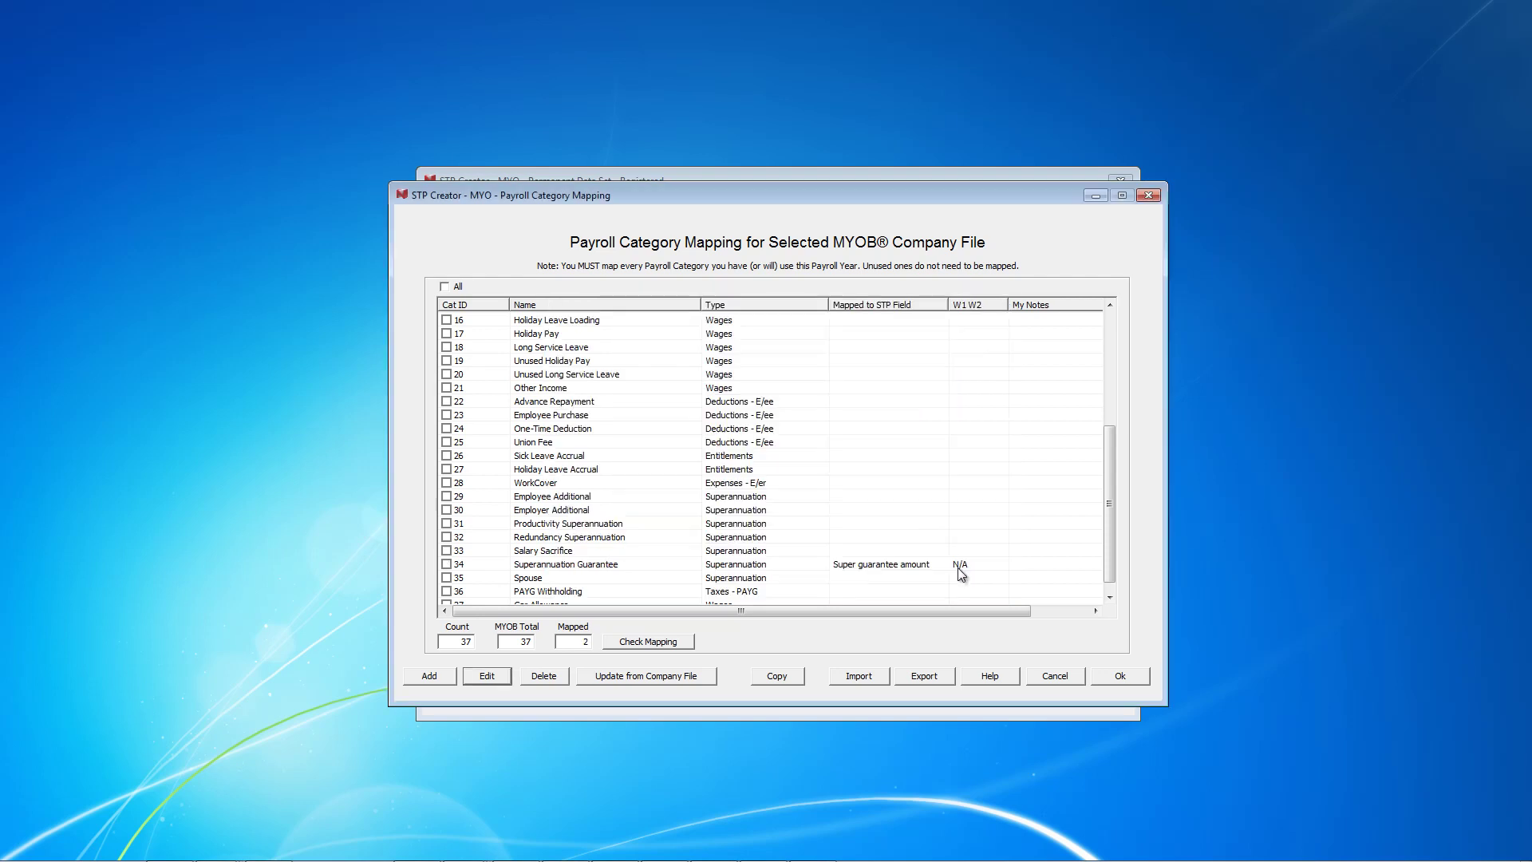
{"action": "left_click", "coordinate": [896, 485]}
{"action": "scroll", "coordinate": [895, 486], "scroll_direction": "down", "scroll_amount": 1}
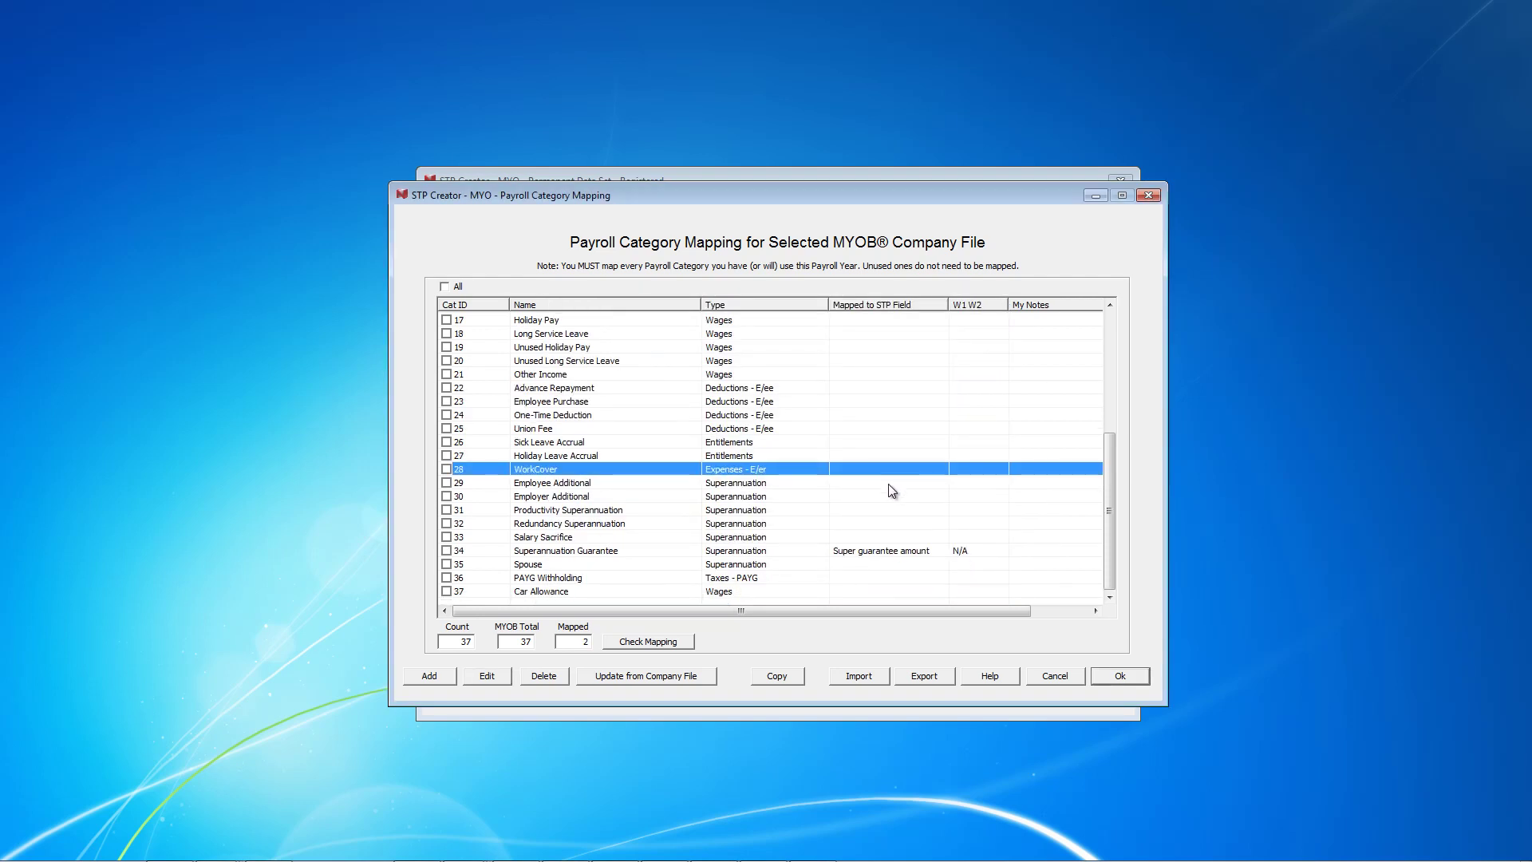
{"action": "left_click", "coordinate": [447, 579]}
{"action": "left_click", "coordinate": [493, 674]}
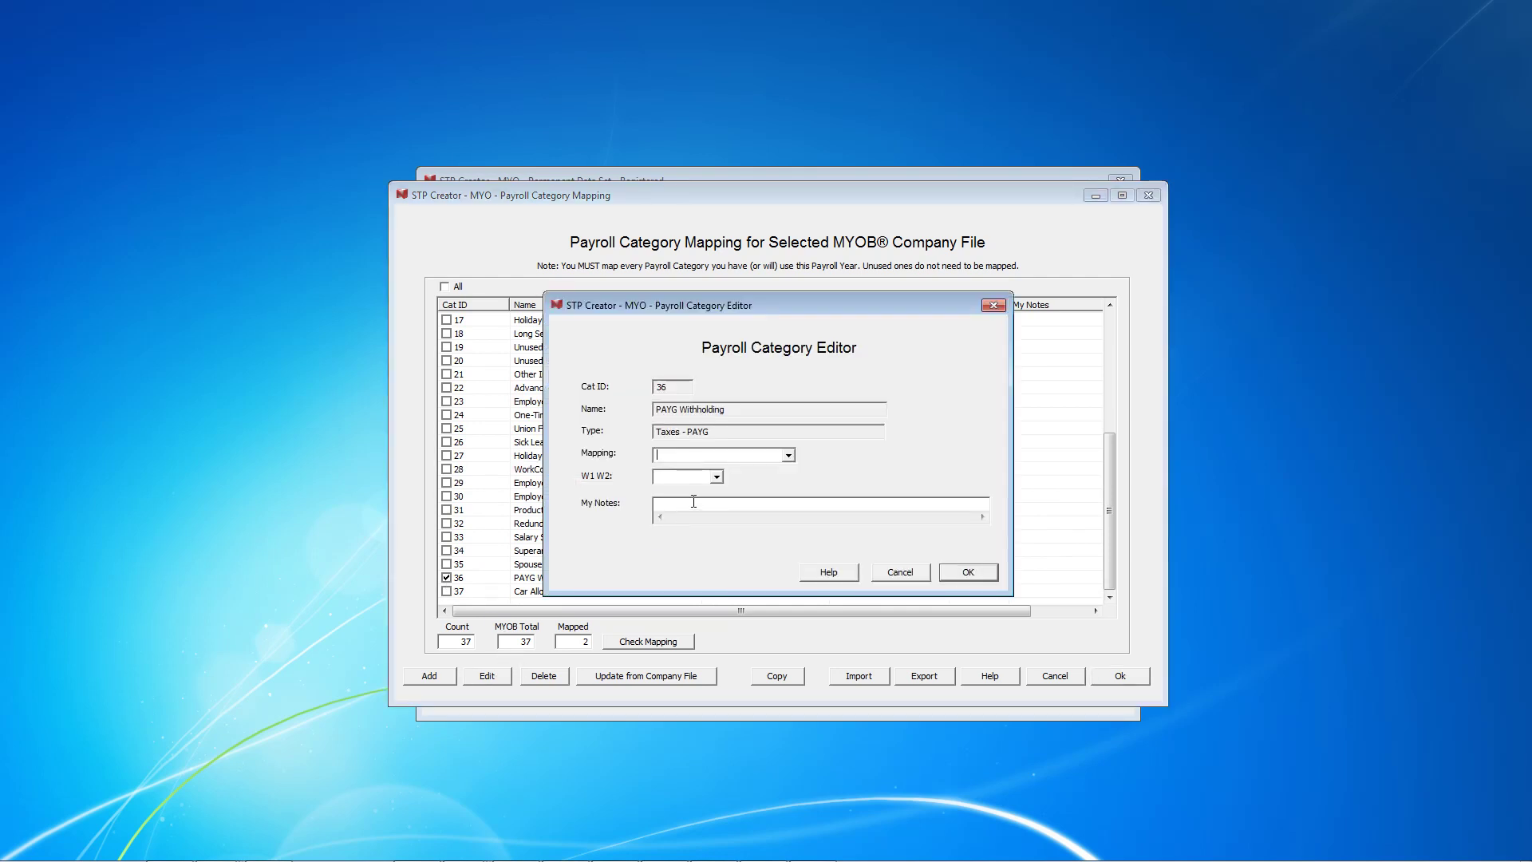
{"action": "left_click", "coordinate": [781, 460]}
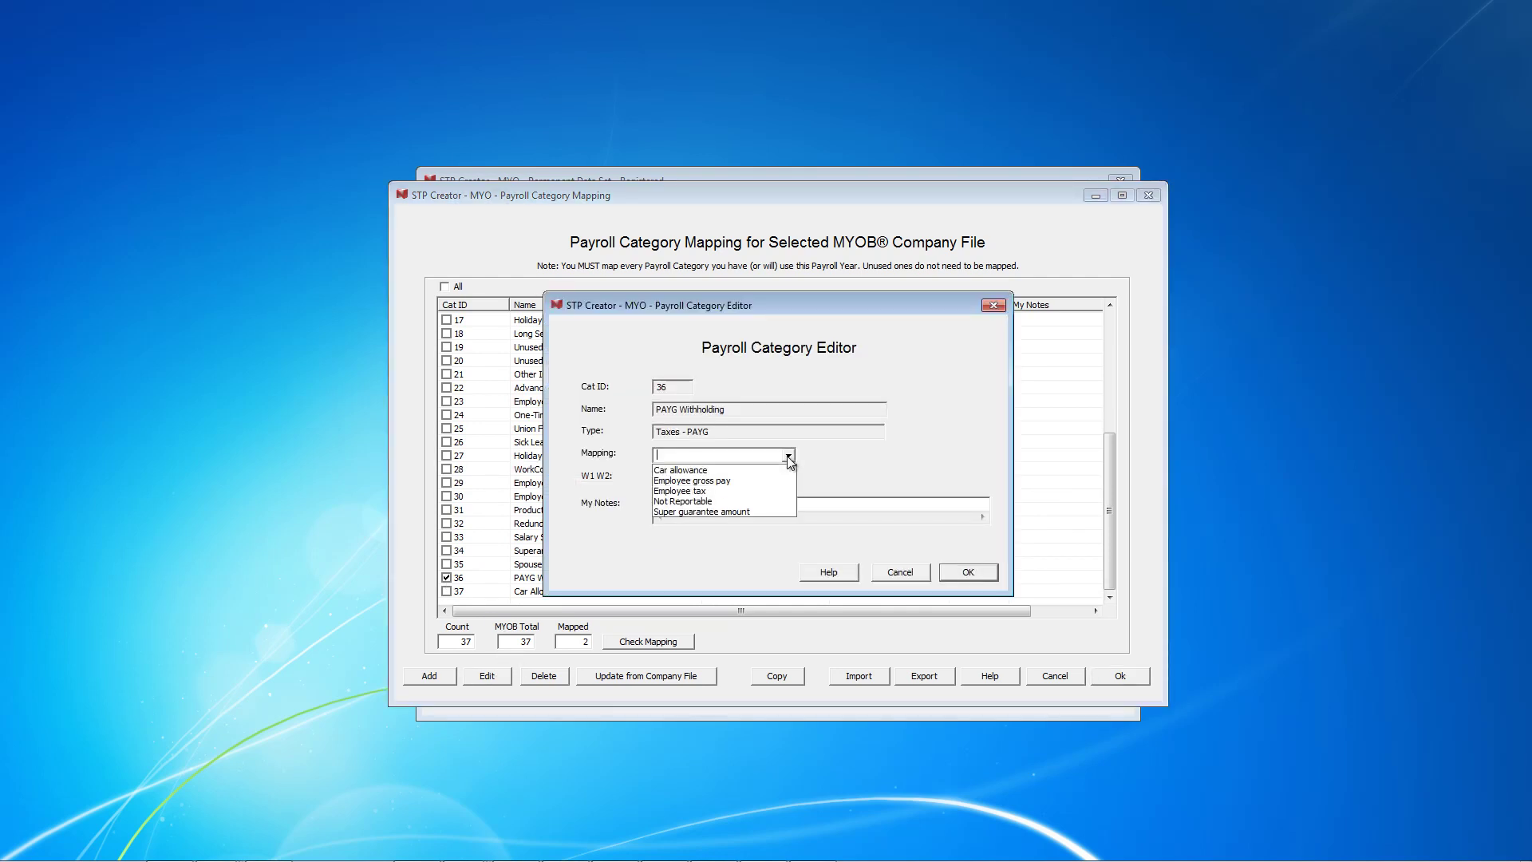
{"action": "left_click", "coordinate": [730, 488]}
{"action": "left_click", "coordinate": [717, 477]}
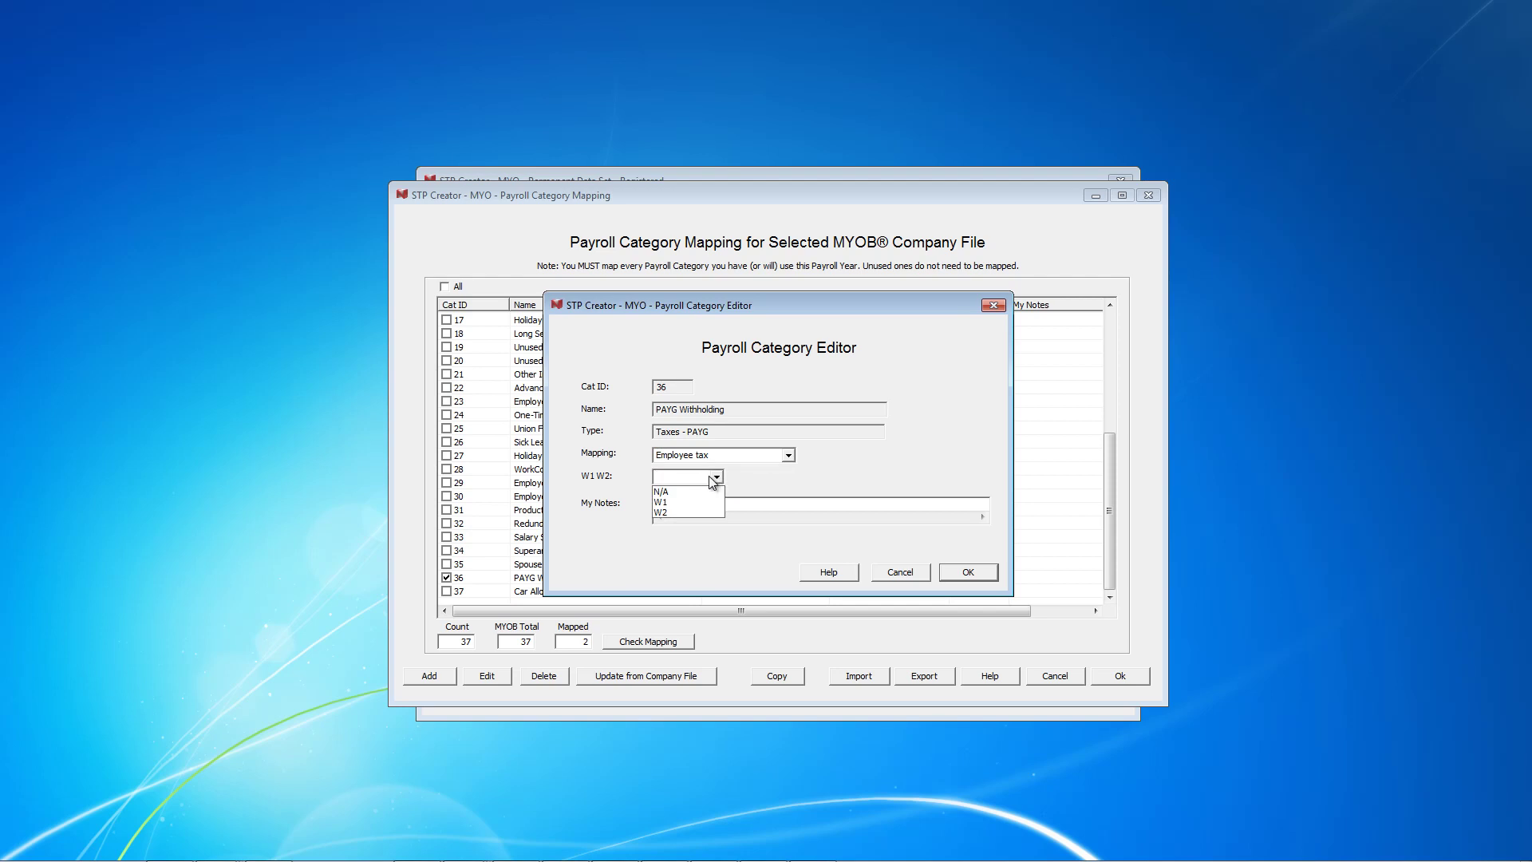
{"action": "left_click", "coordinate": [967, 573]}
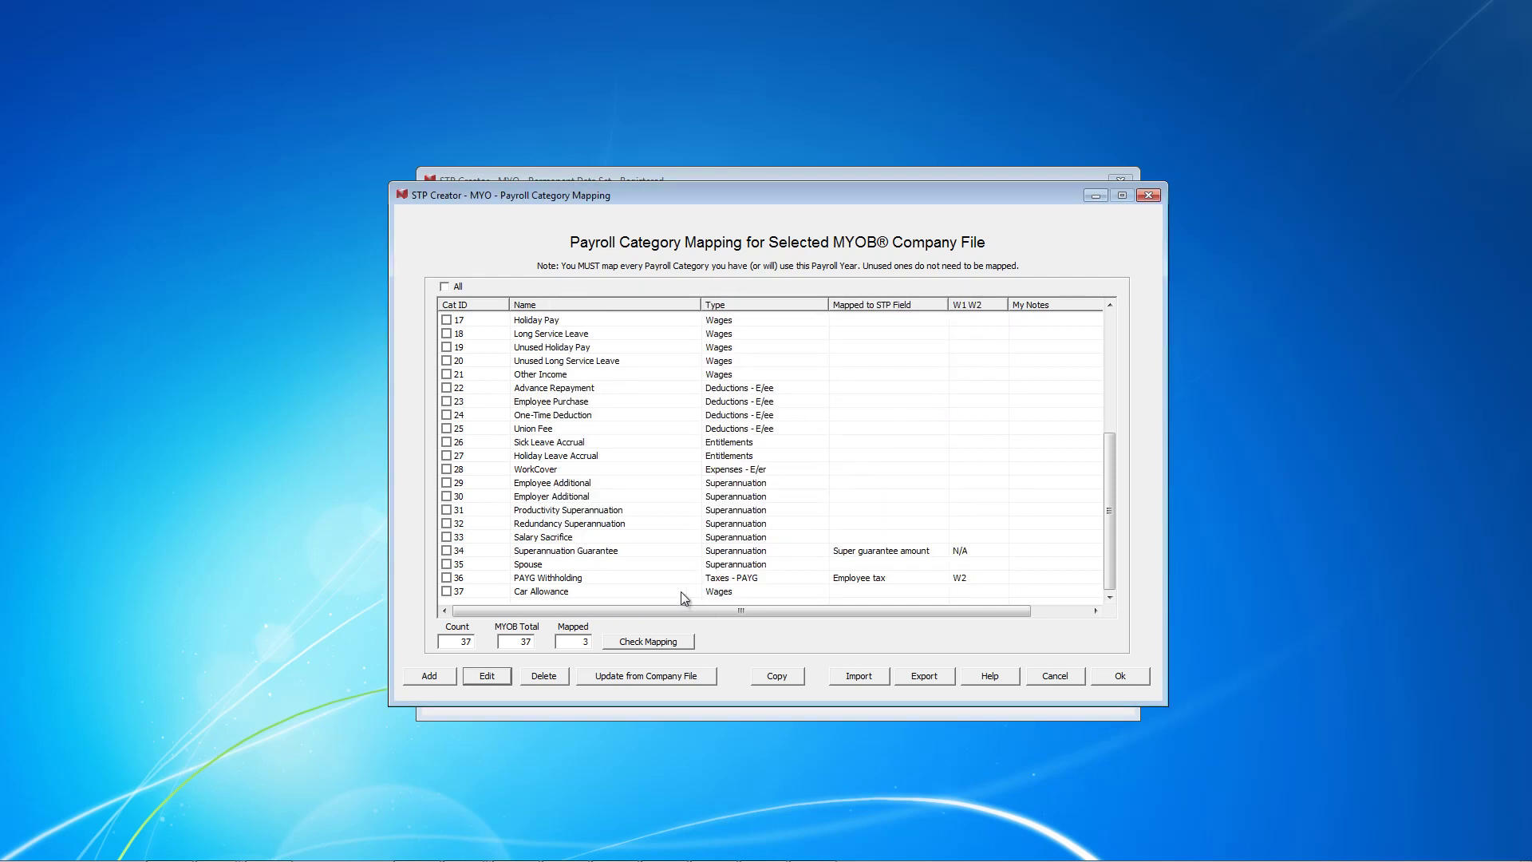
Map Car Allowance to the Car allowance field, reported under W1
{"action": "left_click", "coordinate": [446, 592]}
{"action": "left_click", "coordinate": [487, 677]}
{"action": "left_click", "coordinate": [781, 457]}
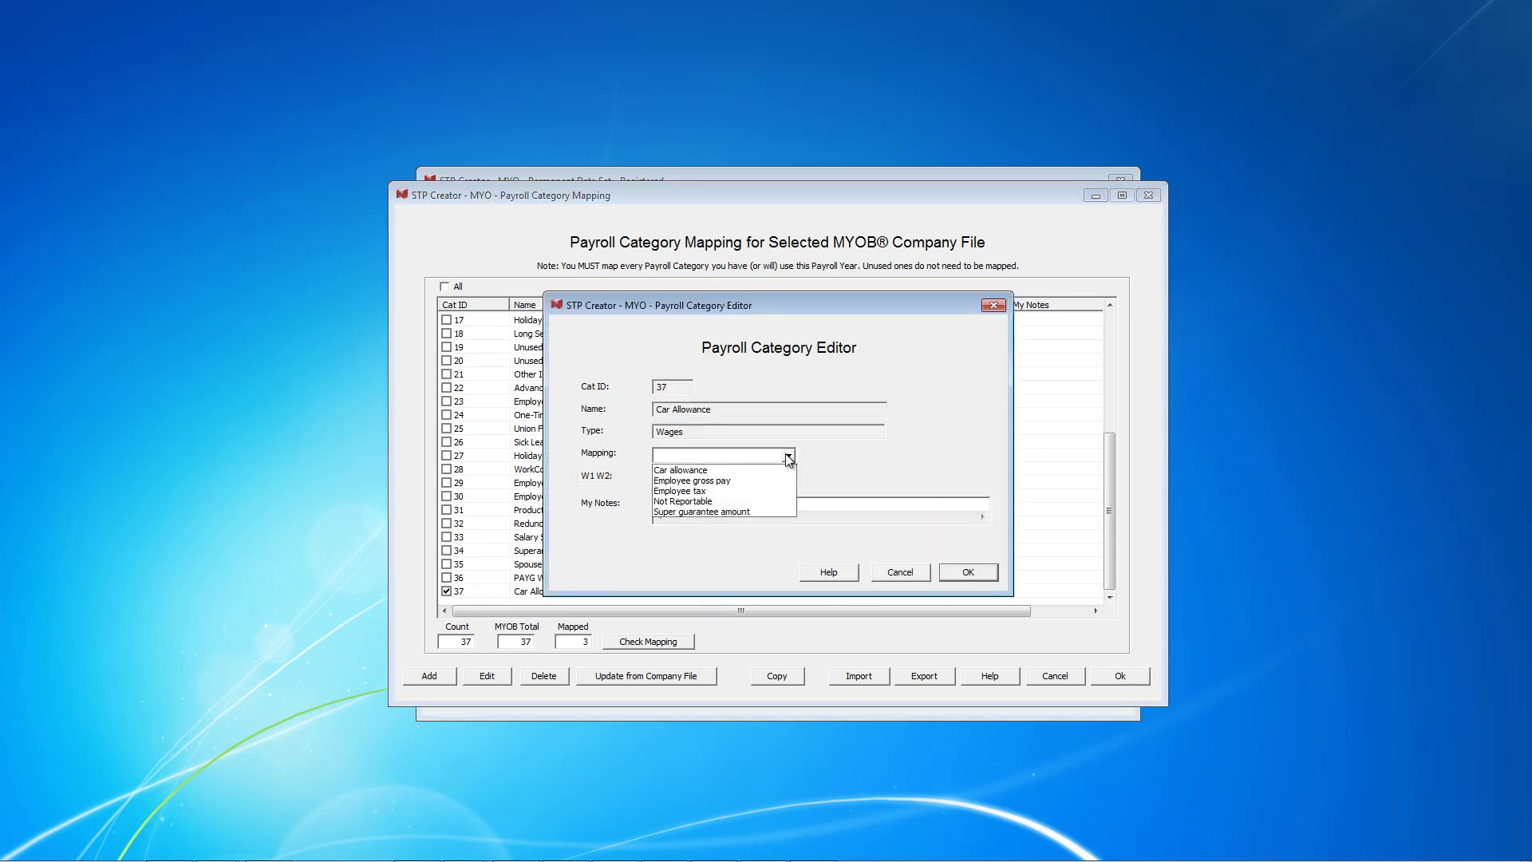
{"action": "left_click", "coordinate": [736, 466]}
{"action": "left_click", "coordinate": [712, 478]}
{"action": "left_click", "coordinate": [689, 503]}
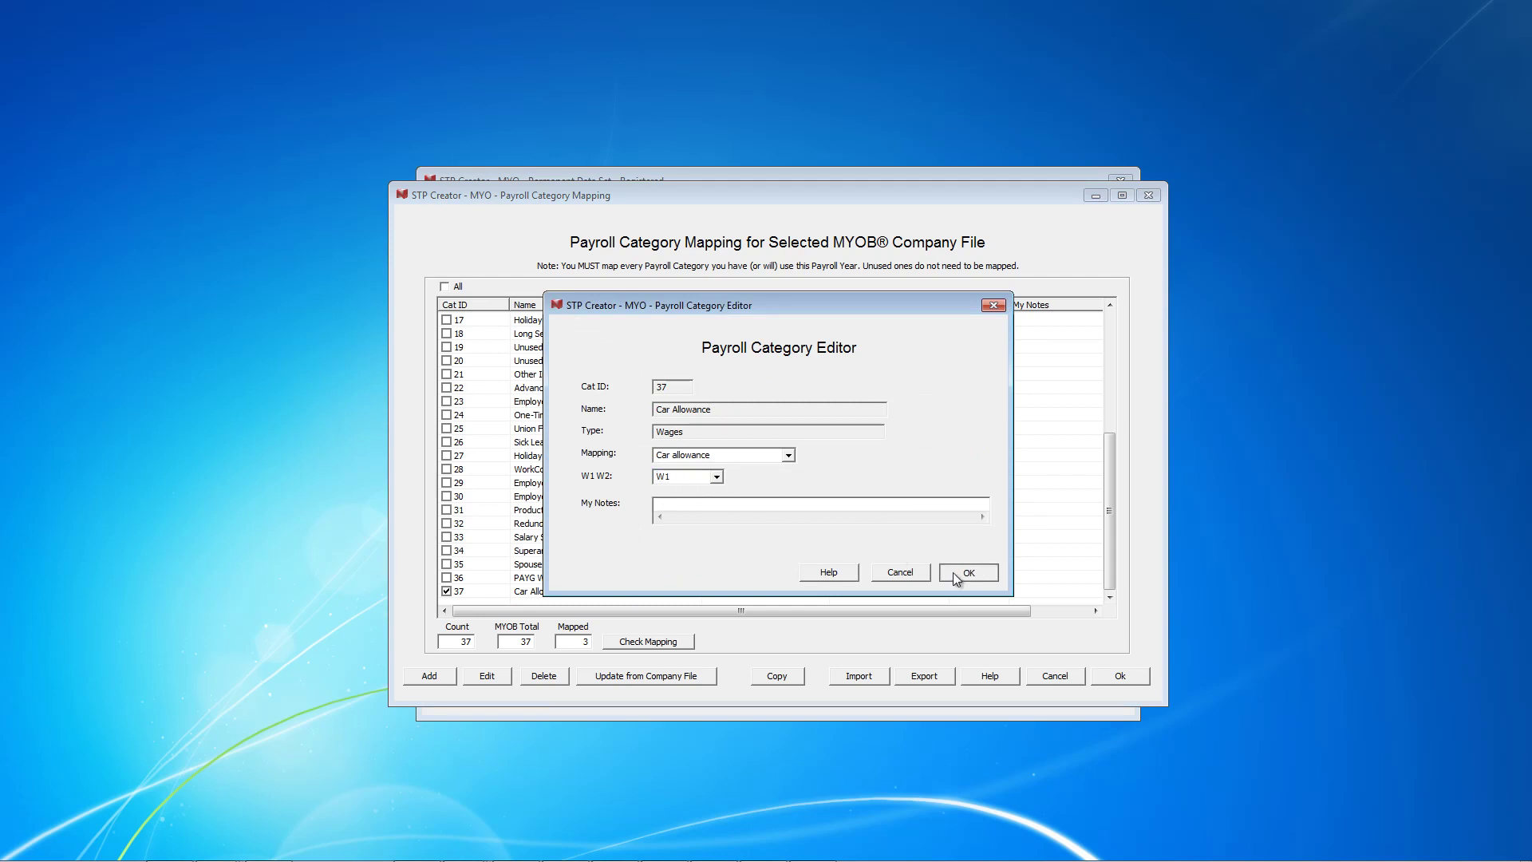
{"action": "left_click", "coordinate": [954, 573]}
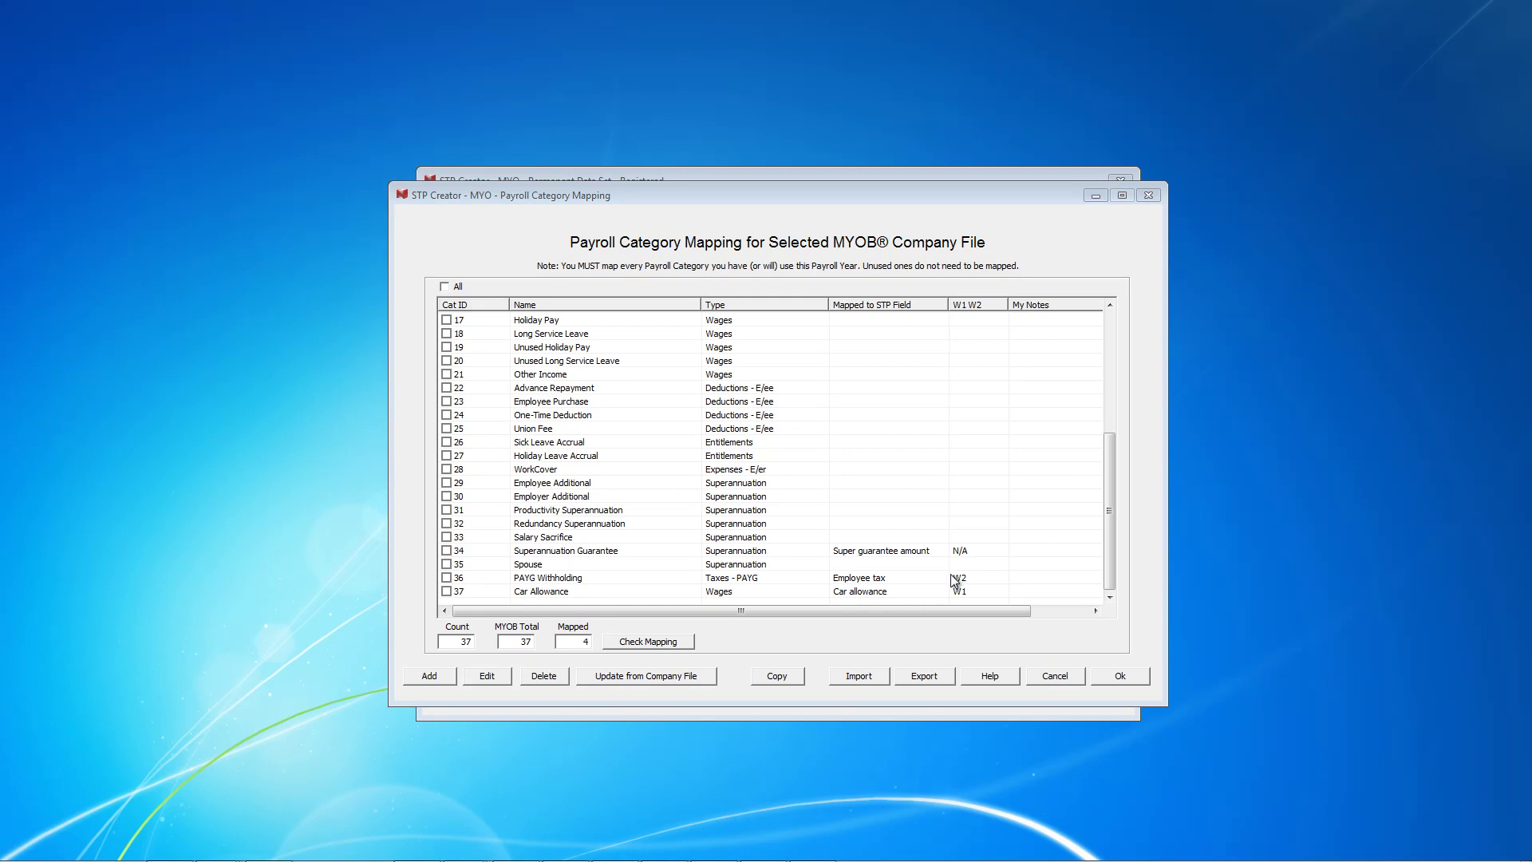
Return to the data set and open the All Payees review, showing an MYOB total of 4
{"action": "left_click", "coordinate": [1118, 676]}
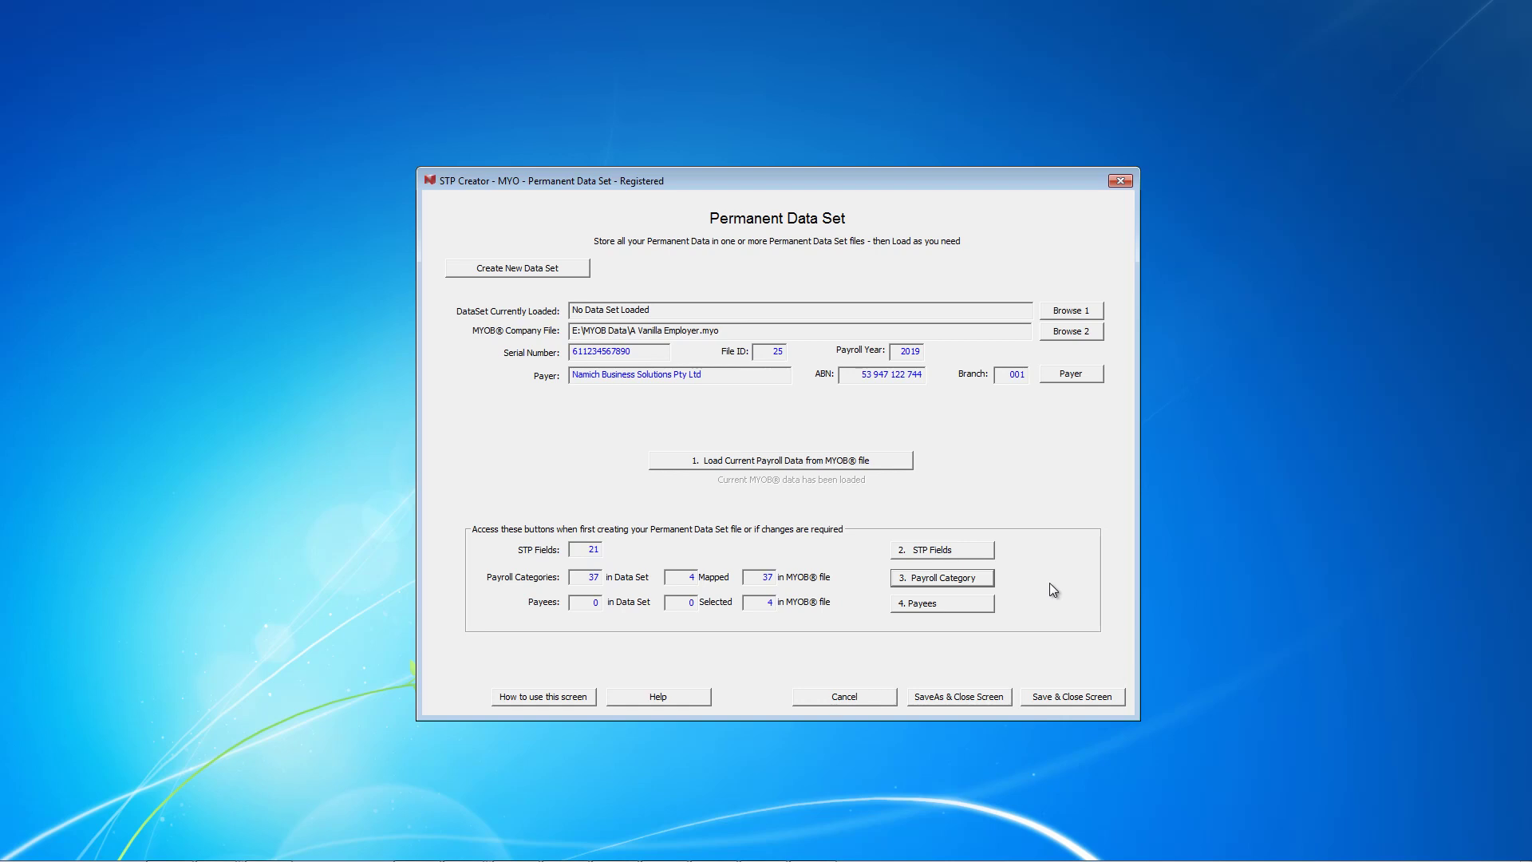
{"action": "left_click", "coordinate": [949, 605]}
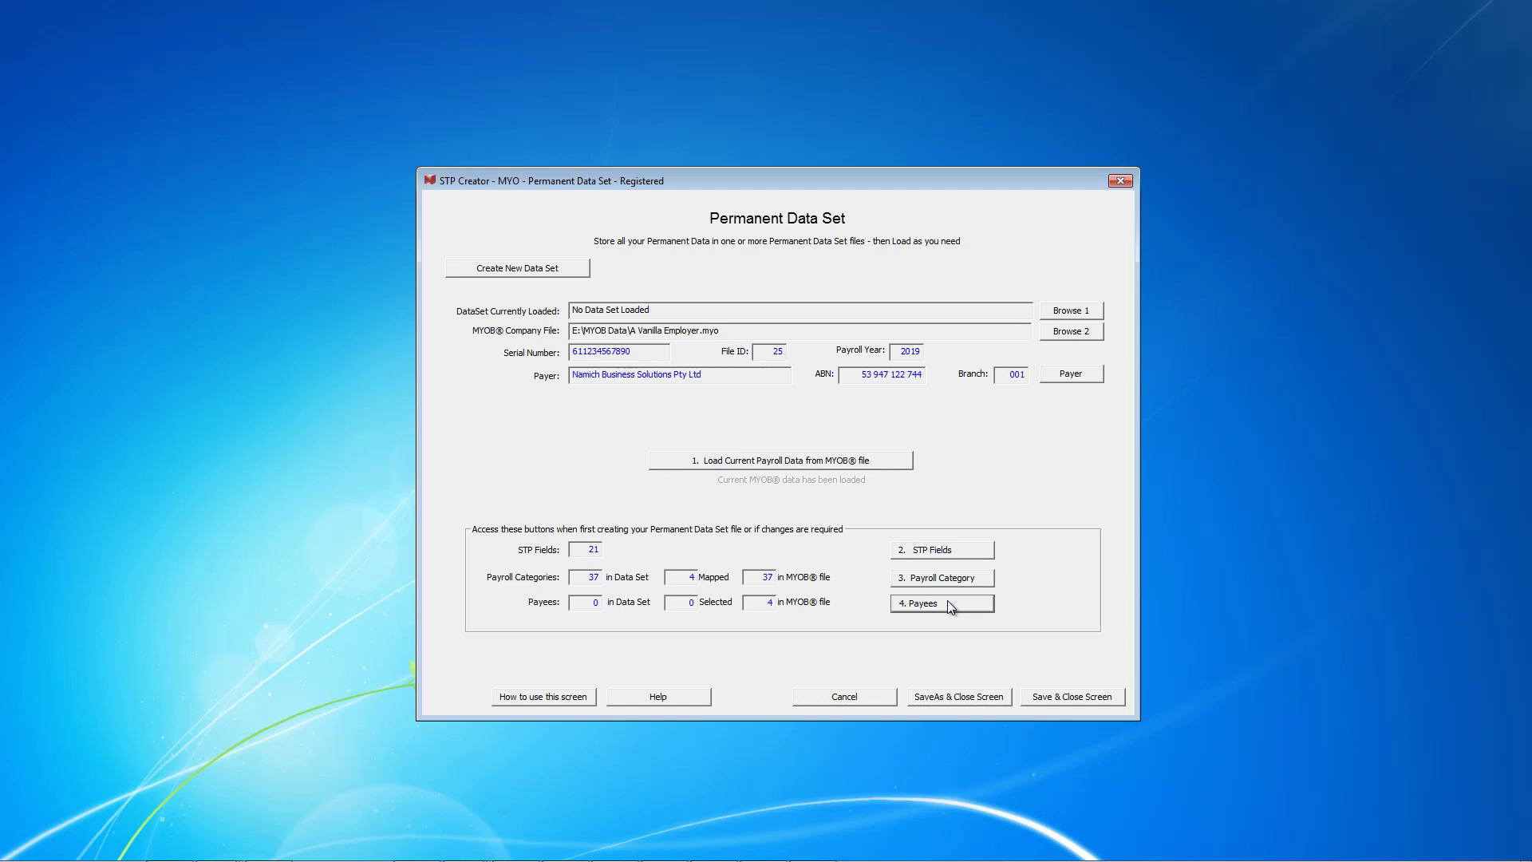
{"action": "left_click", "coordinate": [948, 604]}
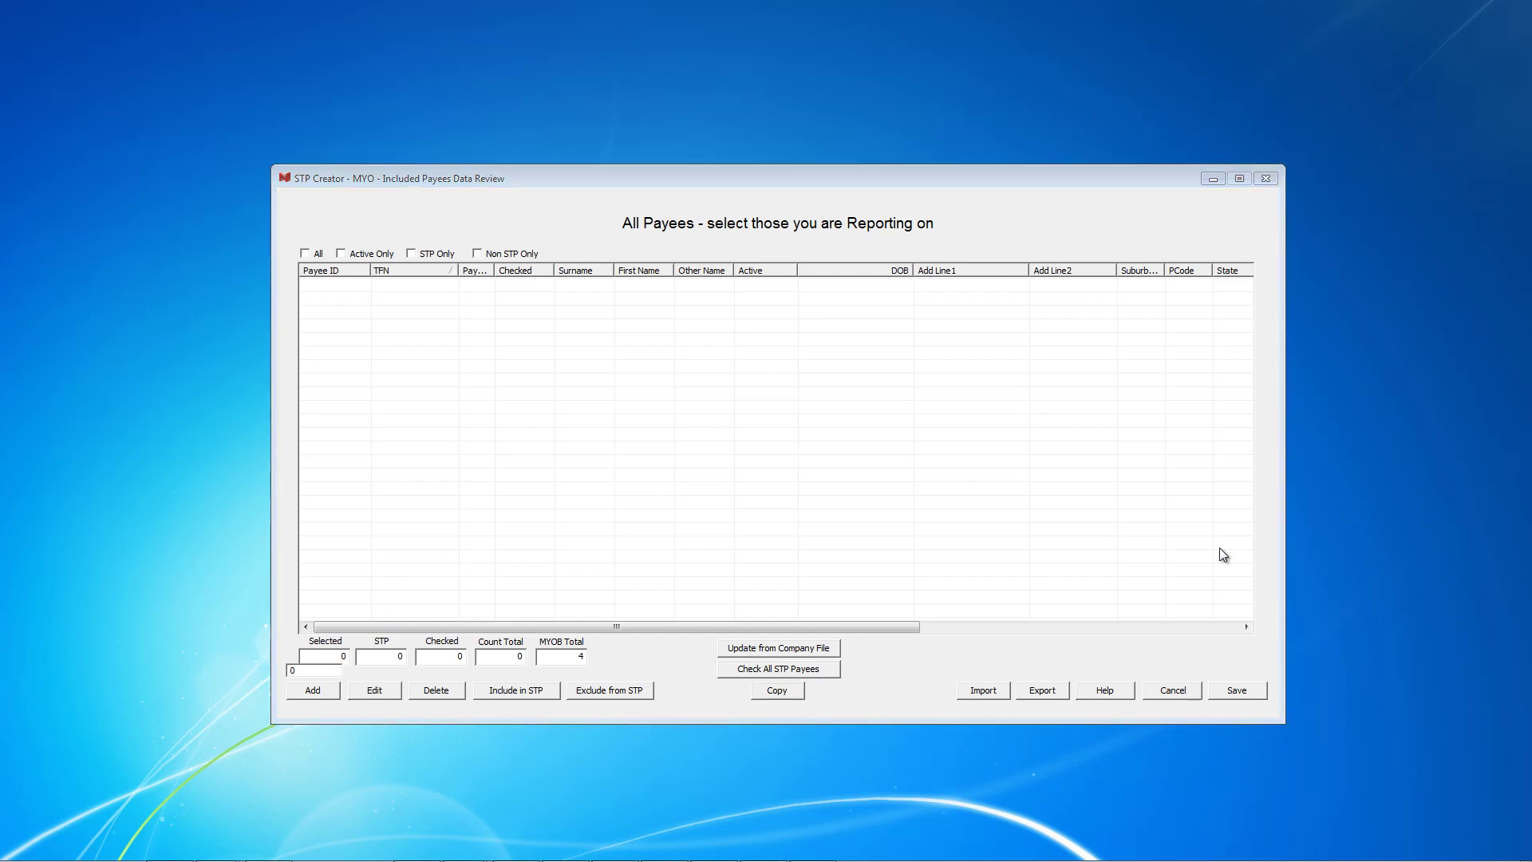
Load the four payees from the company file and include all of them in STP
{"action": "left_click", "coordinate": [816, 650]}
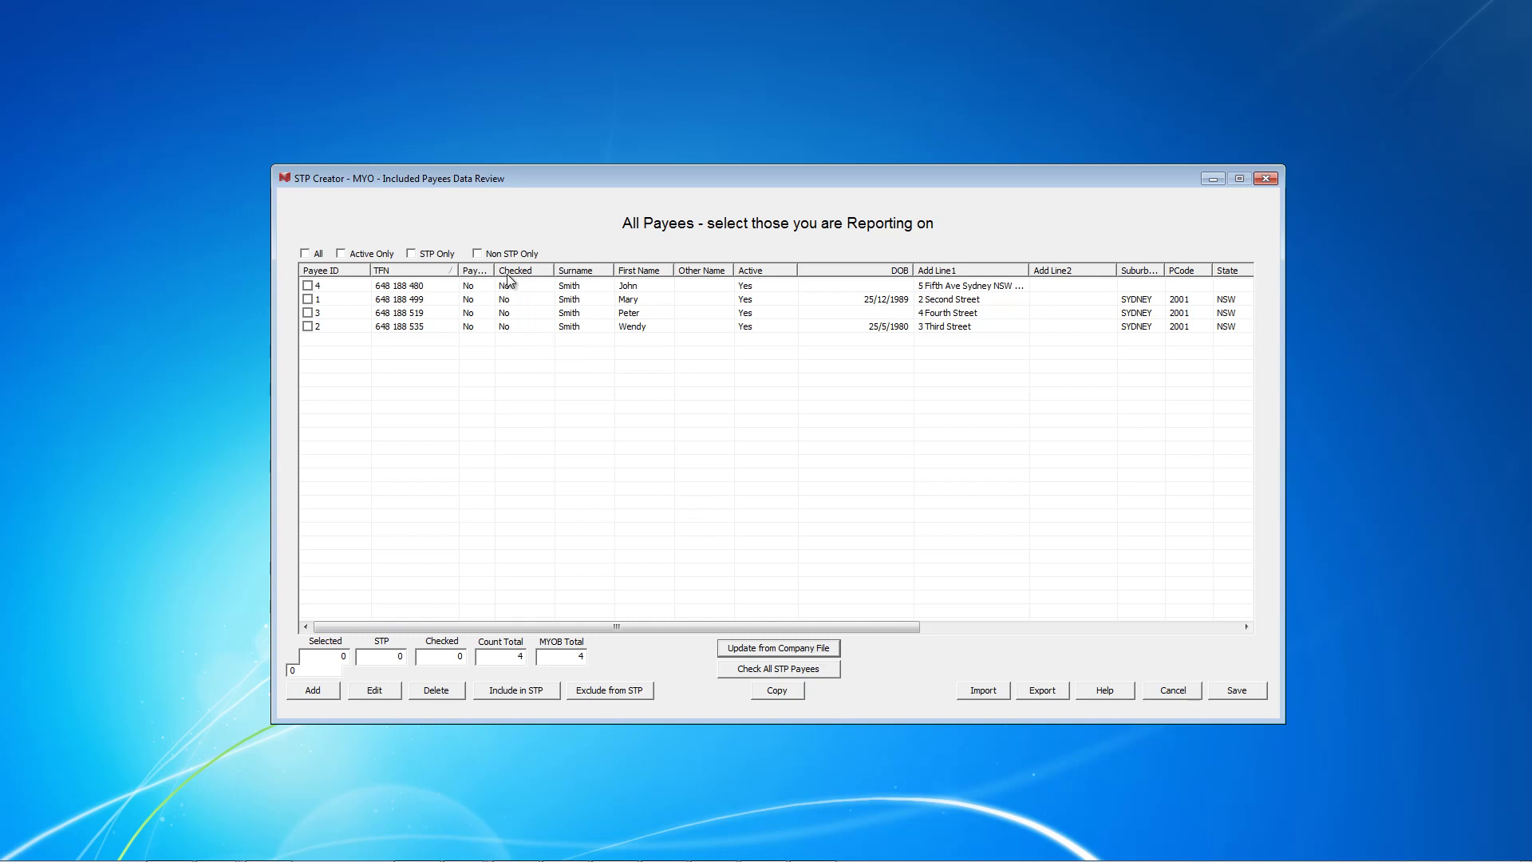
{"action": "left_click_drag", "start_coordinate": [494, 271], "coordinate": [527, 274]}
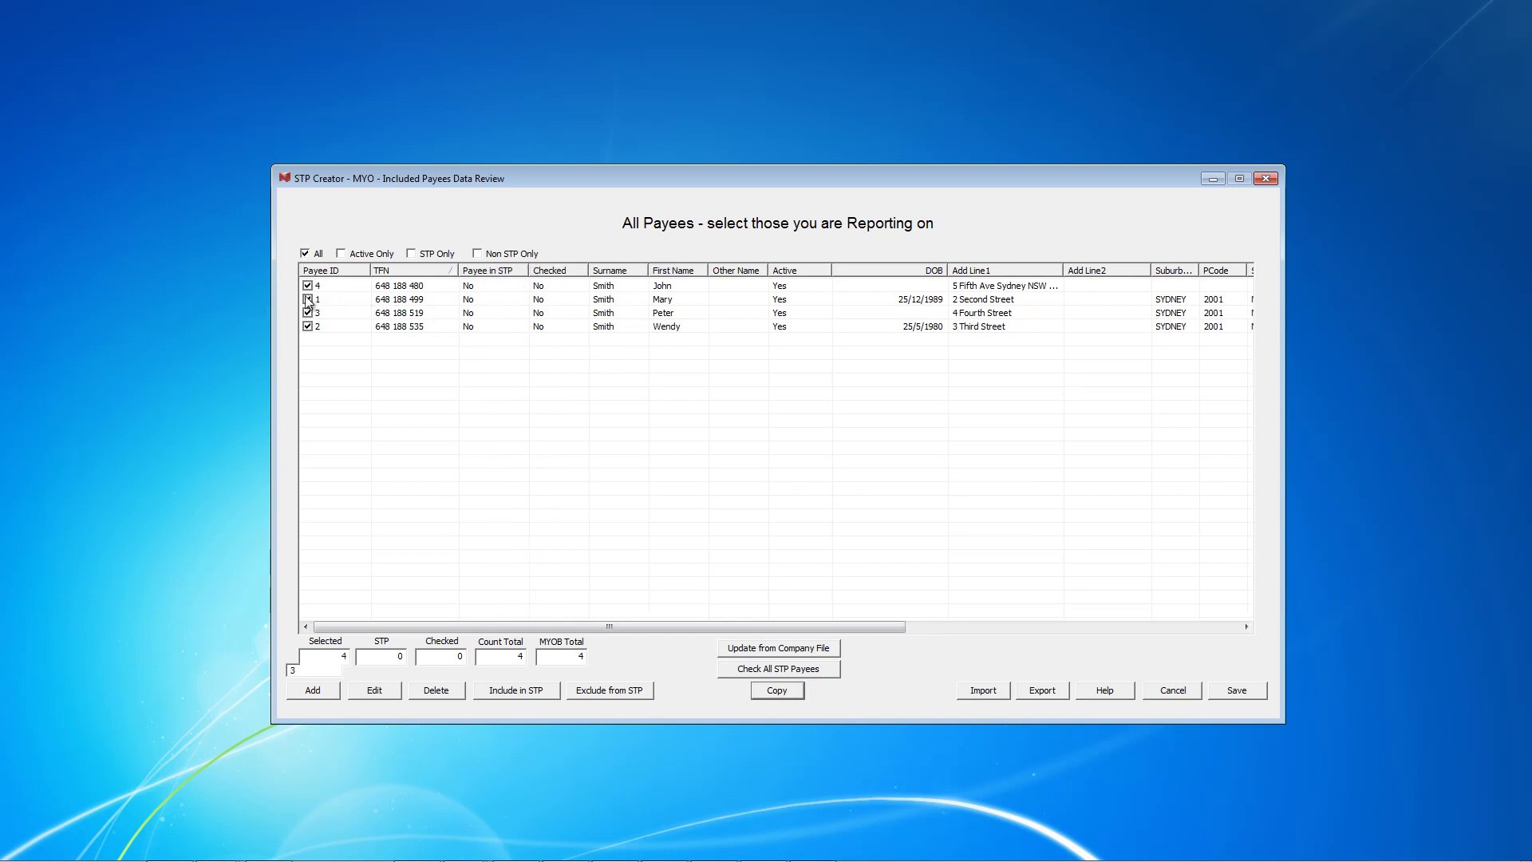
{"action": "left_click", "coordinate": [525, 691]}
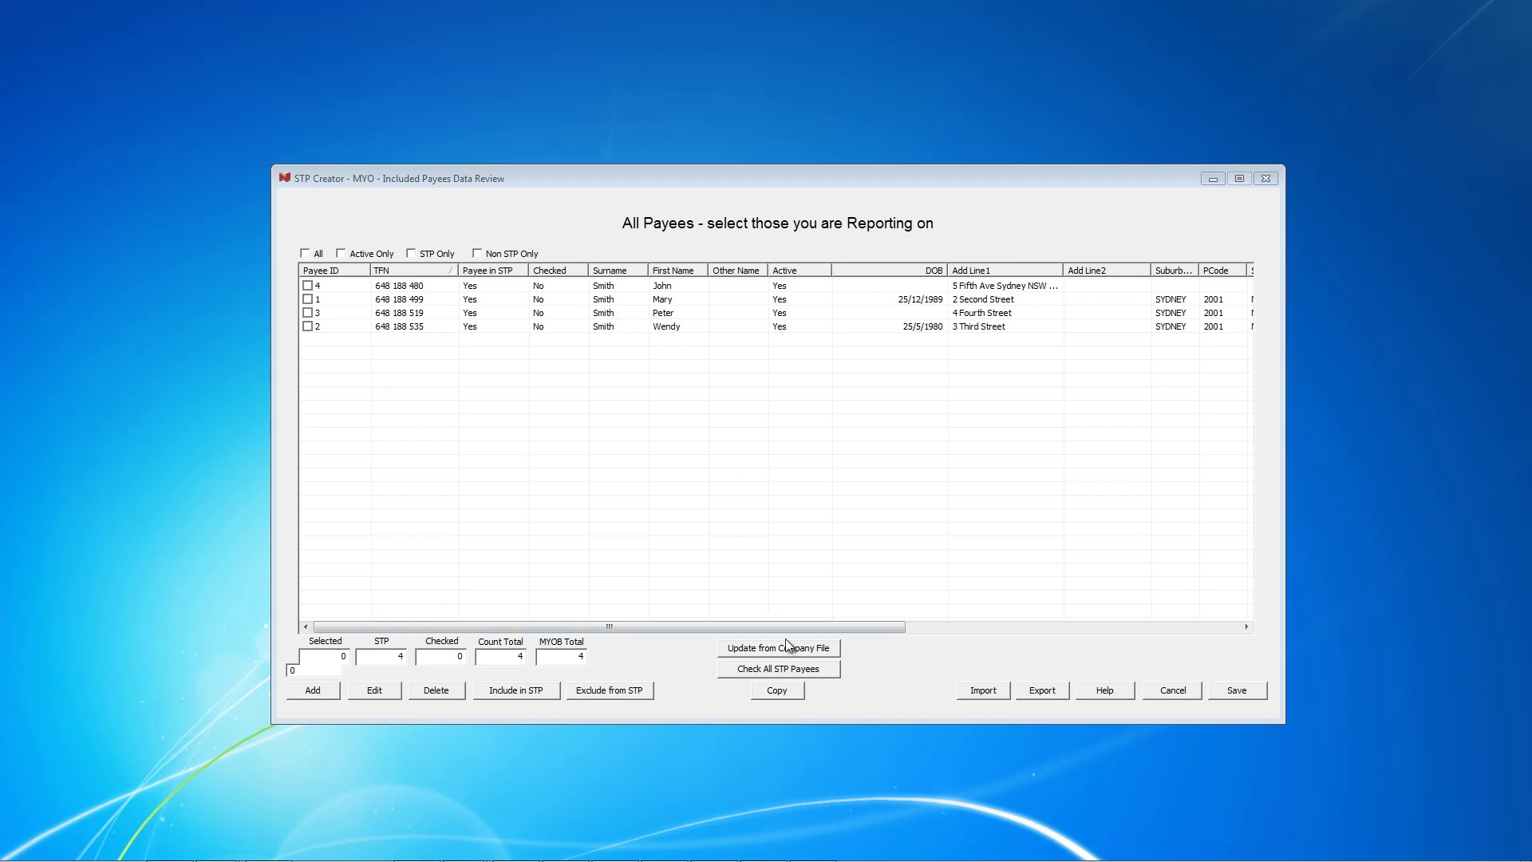
Check all STP payees and acknowledge the errors flagged on payees 3 and 4
{"action": "left_click", "coordinate": [793, 674]}
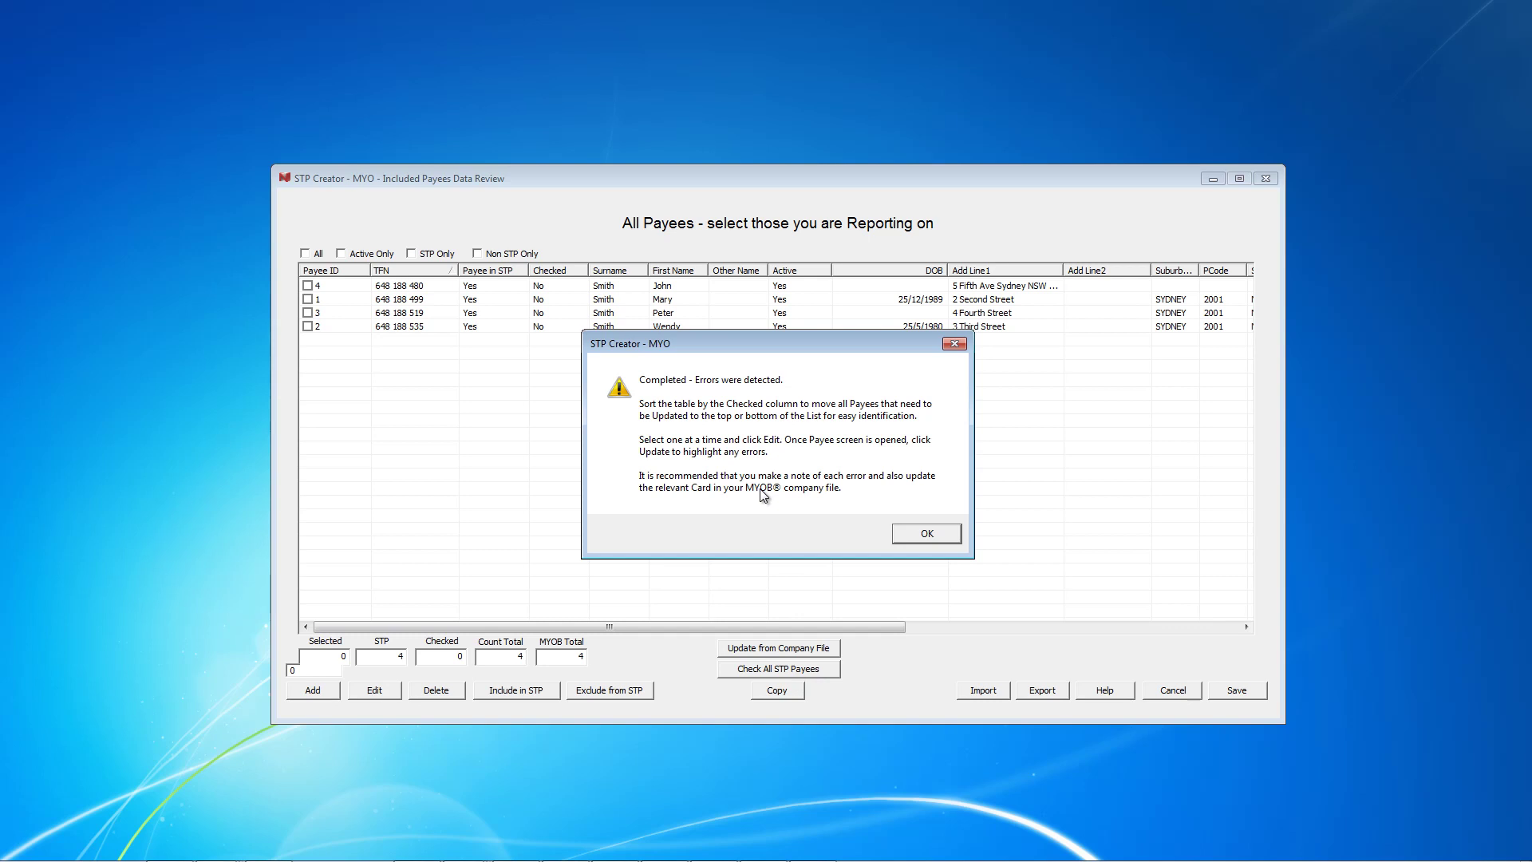
{"action": "left_click", "coordinate": [900, 531]}
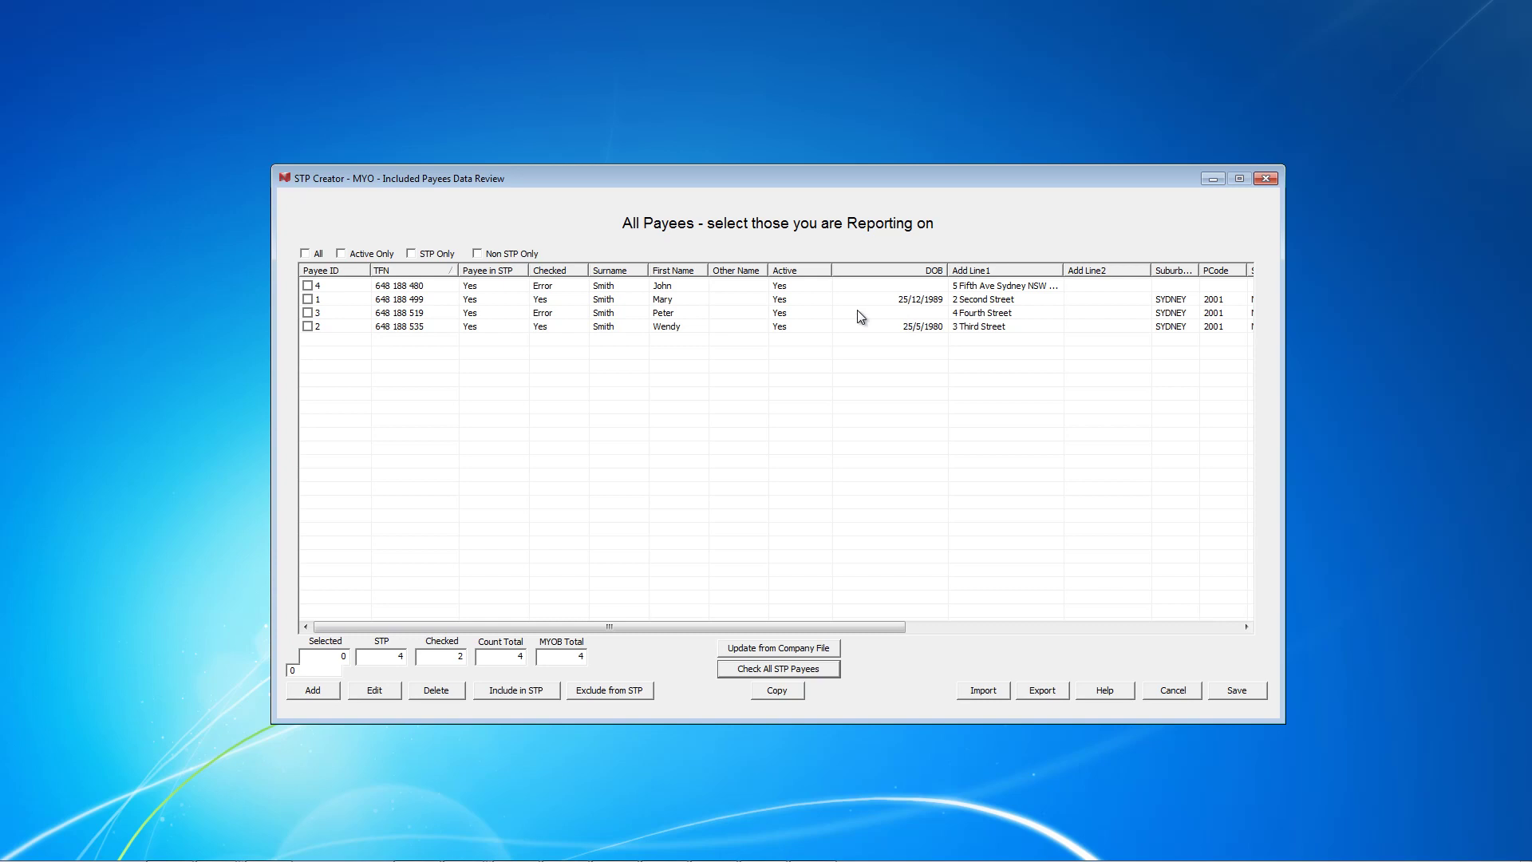
Open payee 4 for editing and attempt an update to reveal its missing fields
{"action": "left_click", "coordinate": [307, 285]}
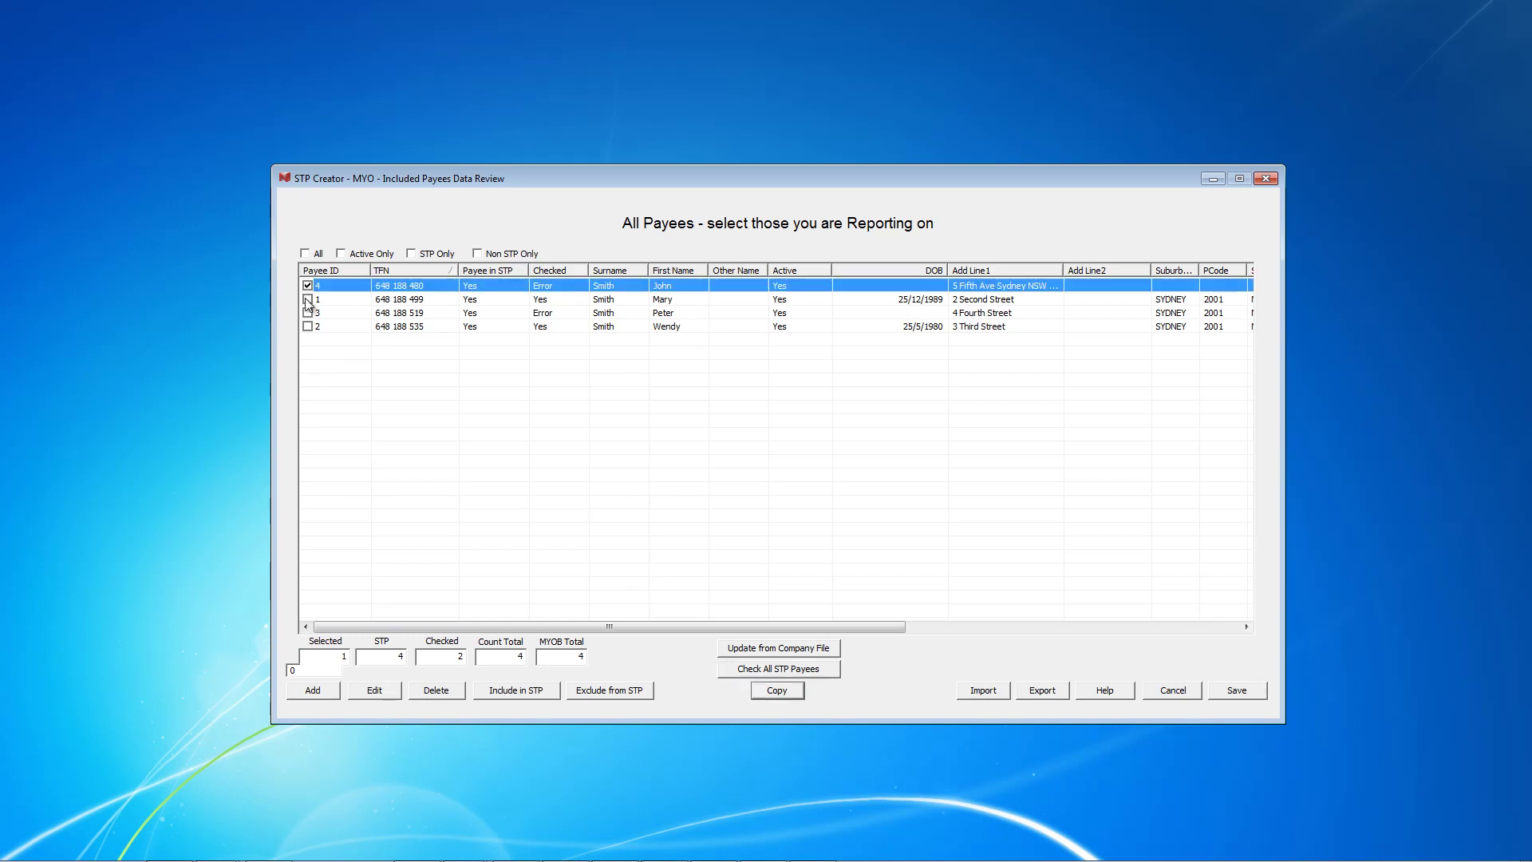
{"action": "left_click", "coordinate": [385, 691]}
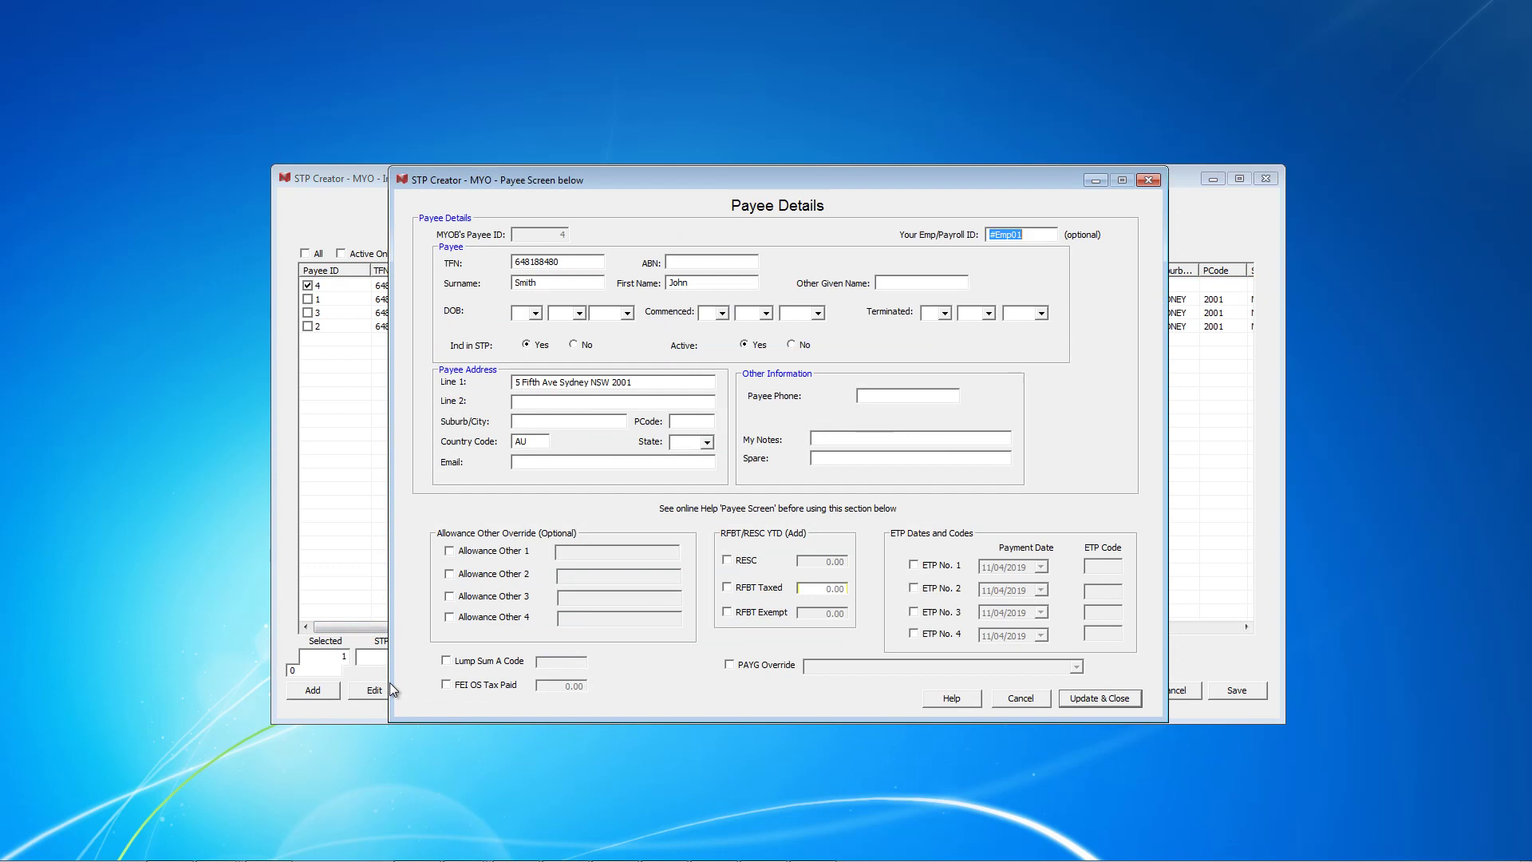
{"action": "left_click", "coordinate": [1100, 699]}
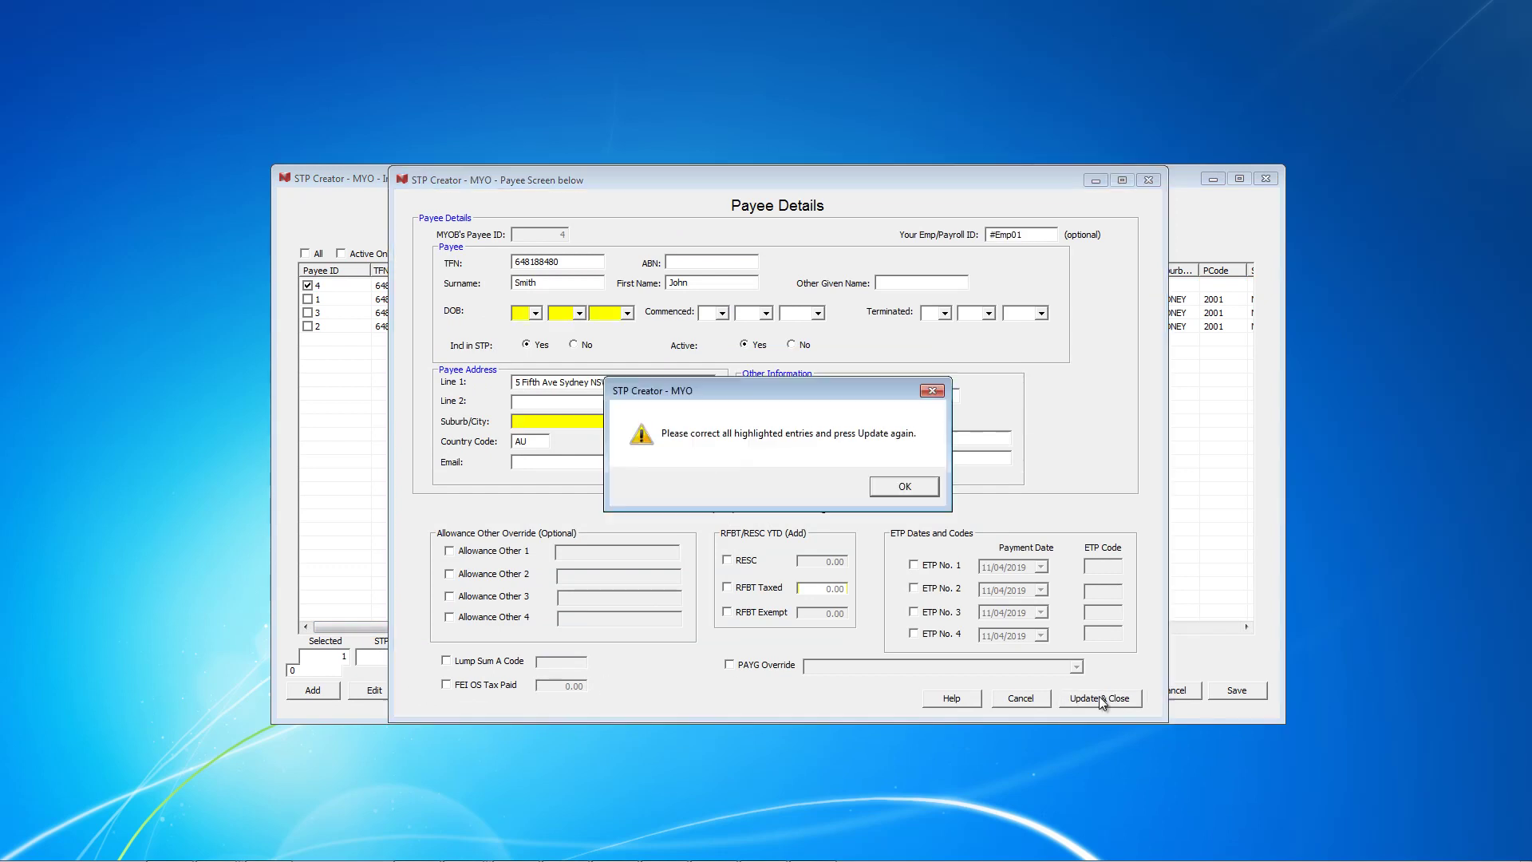
{"action": "left_click", "coordinate": [891, 485]}
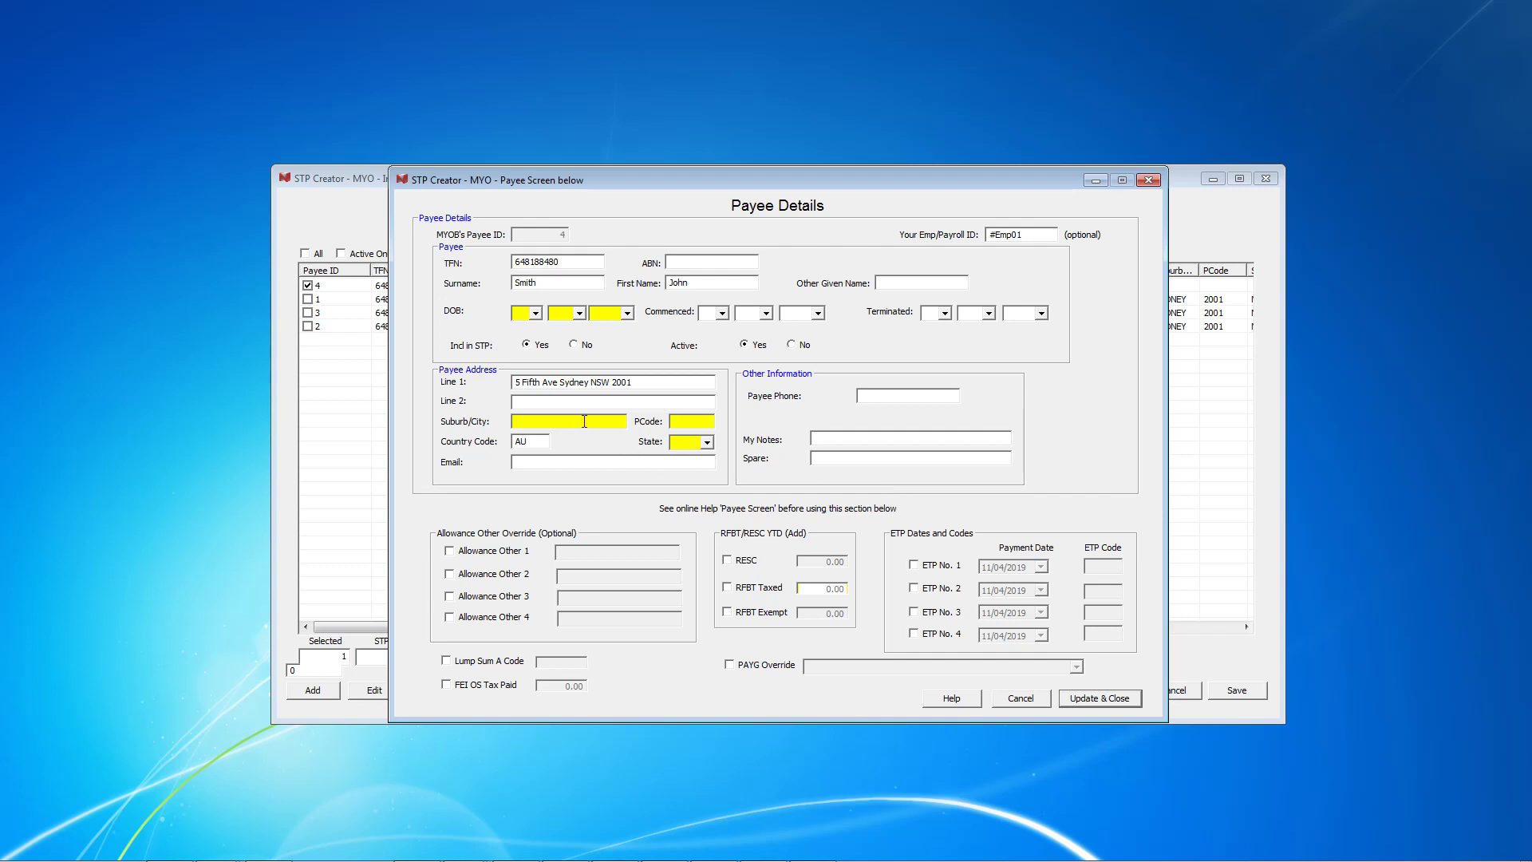
{"action": "left_click", "coordinate": [536, 312]}
{"action": "left_click", "coordinate": [519, 380]}
{"action": "left_click", "coordinate": [579, 313]}
{"action": "left_click", "coordinate": [560, 390]}
{"action": "left_click", "coordinate": [628, 314]}
{"action": "scroll", "coordinate": [624, 403], "scroll_direction": "down", "scroll_amount": 20}
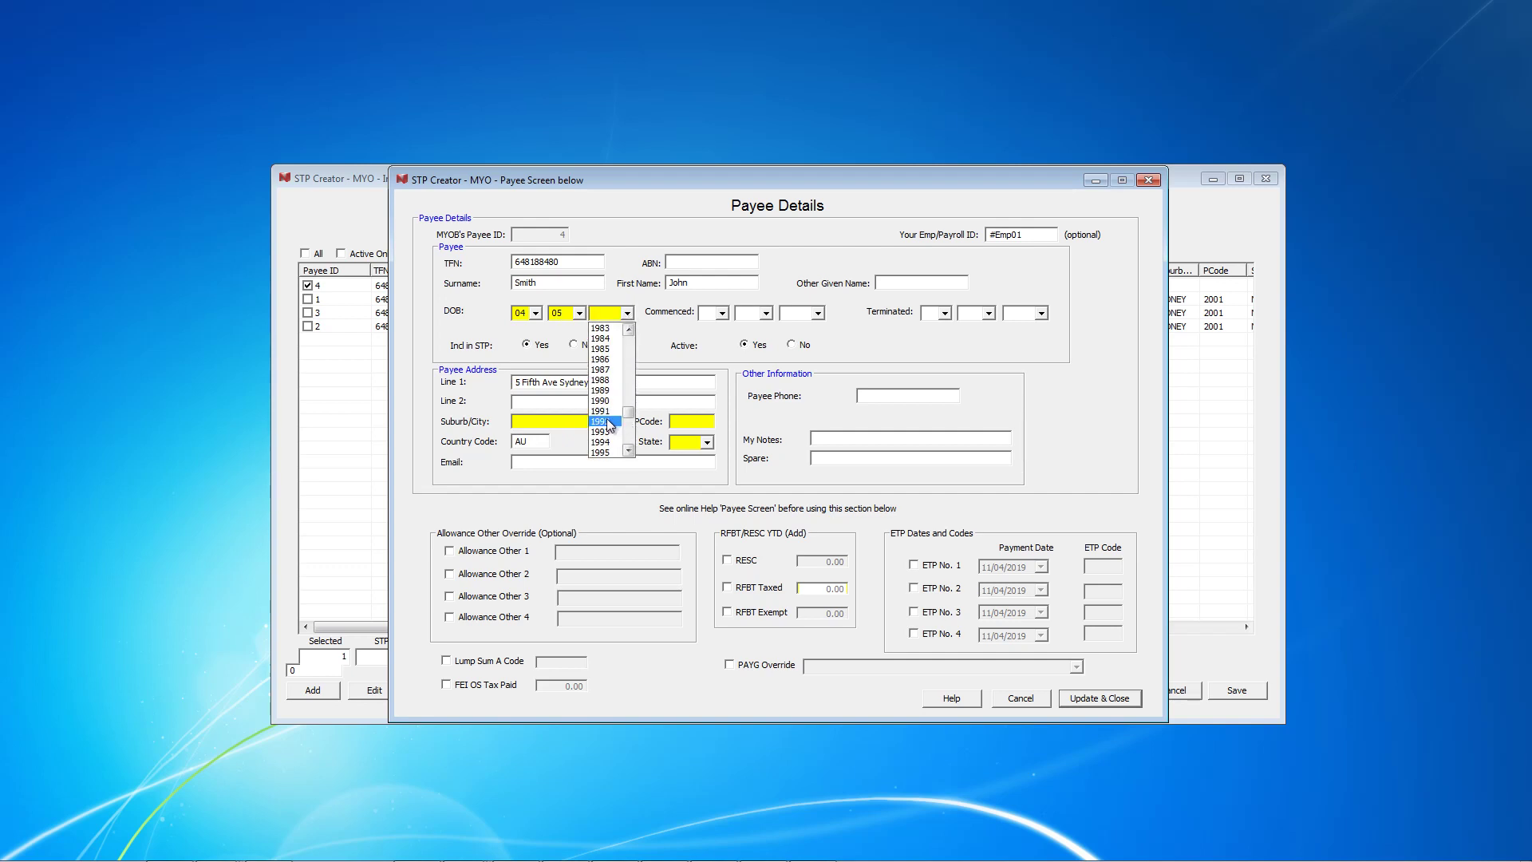
{"action": "left_click", "coordinate": [604, 380]}
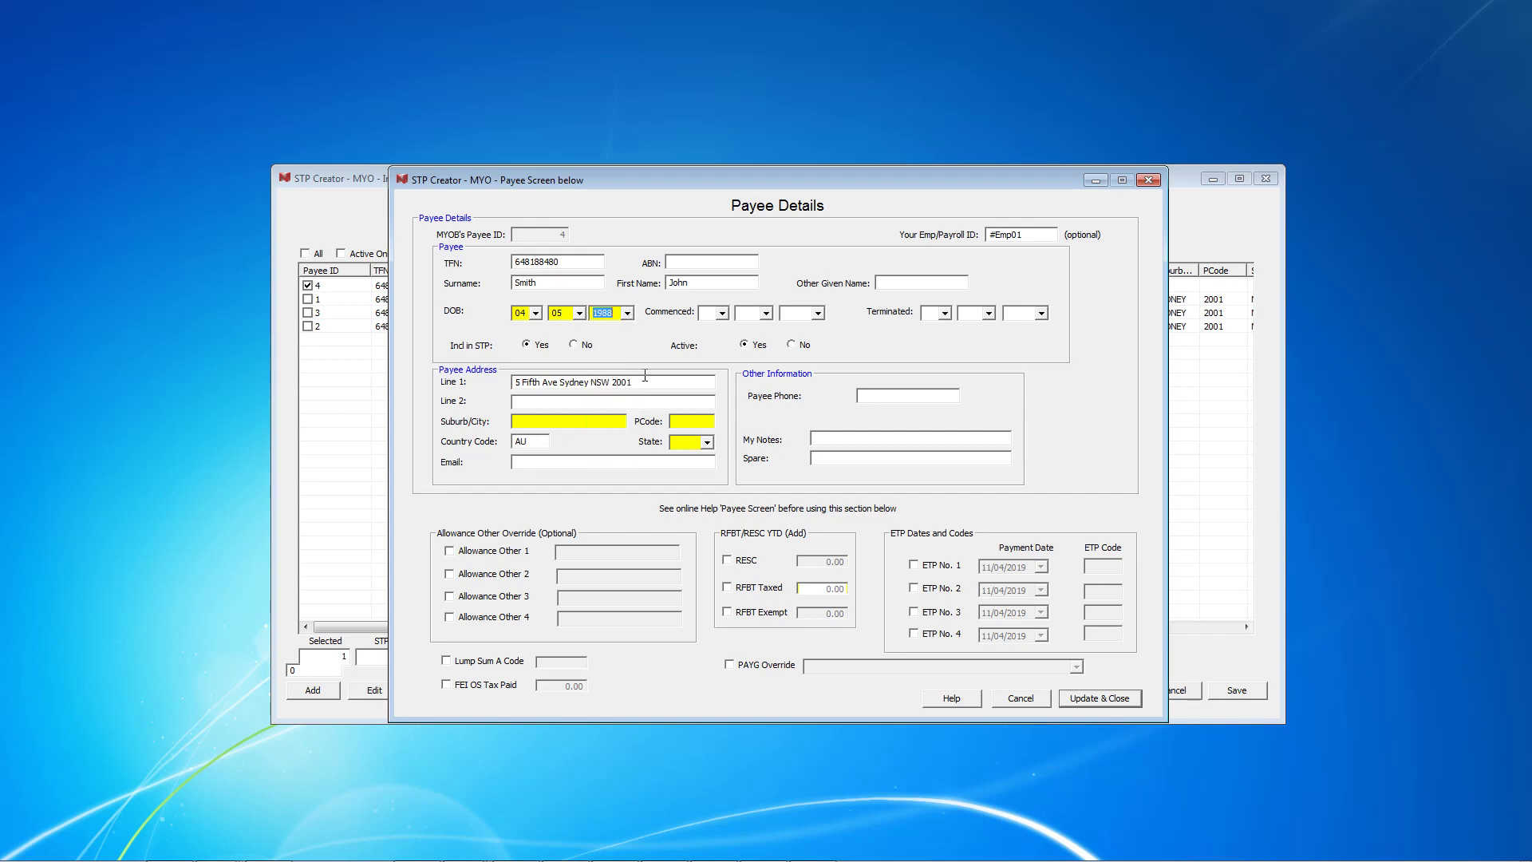
{"action": "left_click", "coordinate": [568, 420]}
{"action": "type", "text": "Sydney"}
{"action": "key", "text": "Tab"}
{"action": "type", "text": "2001"}
{"action": "left_click", "coordinate": [707, 443]}
{"action": "left_click", "coordinate": [684, 466]}
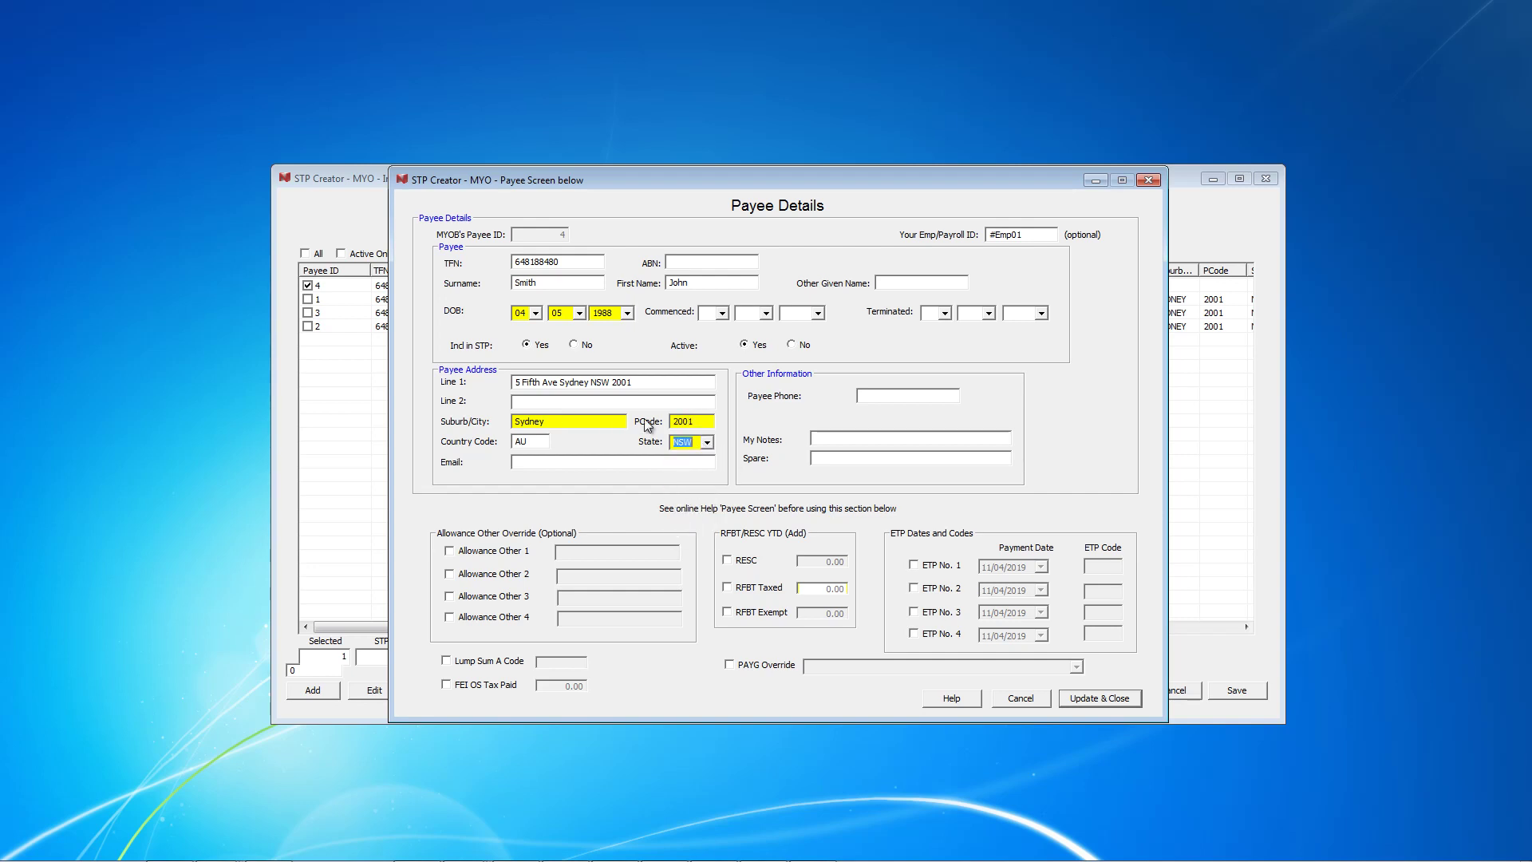
{"action": "left_click", "coordinate": [644, 387]}
{"action": "key", "text": "BackSpace"}
{"action": "key", "text": "BackSpace"}
{"action": "key", "text": "BackSpace"}
{"action": "key", "text": "BackSpace"}
{"action": "key", "text": "BackSpace"}
{"action": "key", "text": "BackSpace"}
{"action": "key", "text": "BackSpace"}
{"action": "key", "text": "BackSpace"}
{"action": "key", "text": "BackSpace"}
{"action": "key", "text": "BackSpace"}
{"action": "key", "text": "BackSpace"}
{"action": "key", "text": "BackSpace"}
{"action": "key", "text": "BackSpace"}
{"action": "key", "text": "BackSpace"}
{"action": "left_click", "coordinate": [1100, 700]}
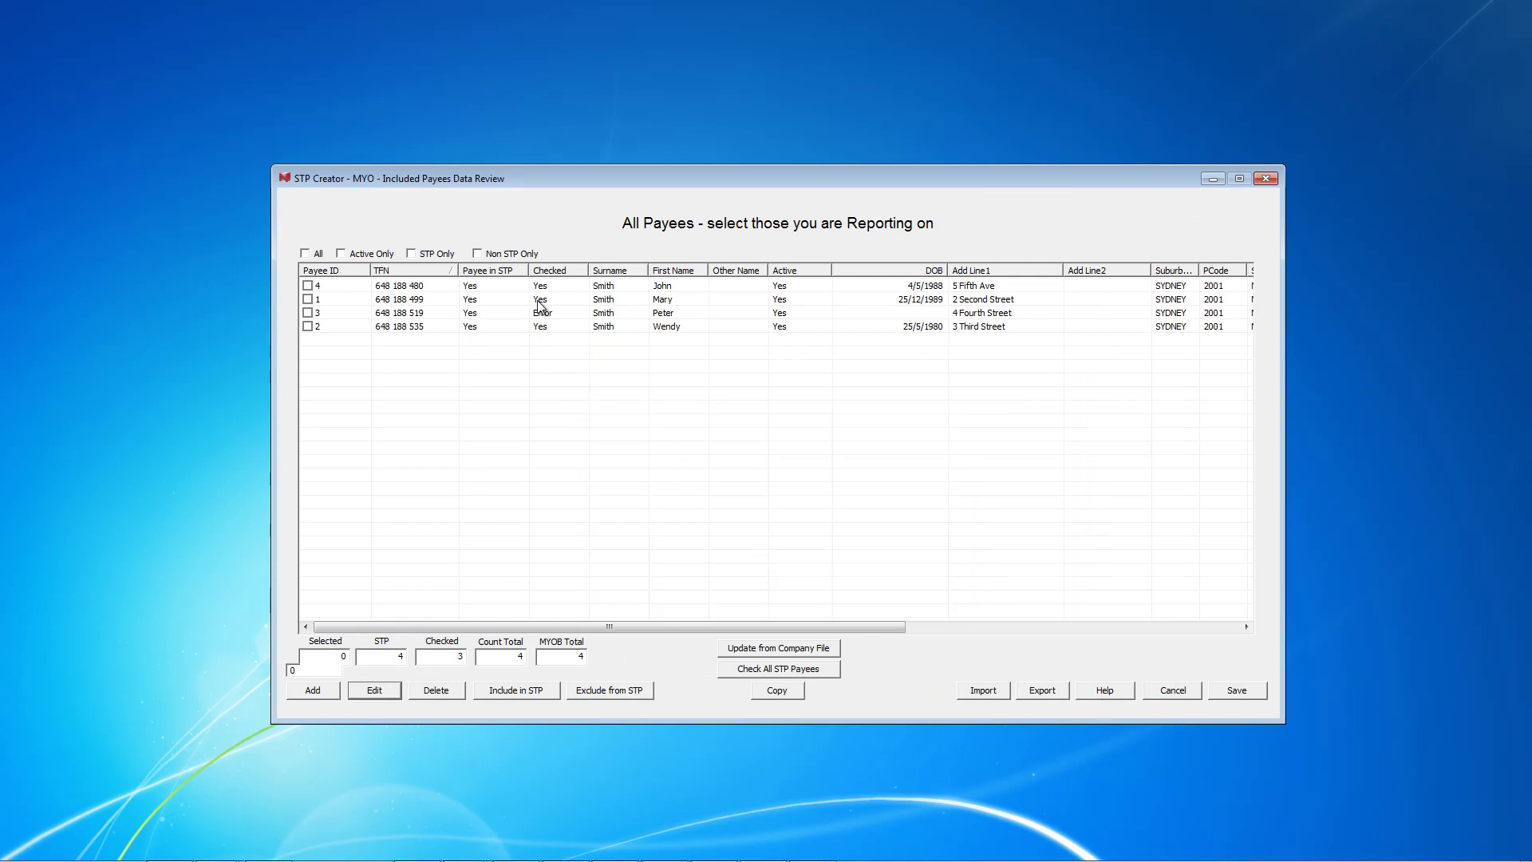
Open payee 3 for editing and attempt an update to reveal its missing fields
{"action": "left_click", "coordinate": [308, 313]}
{"action": "left_click", "coordinate": [390, 692]}
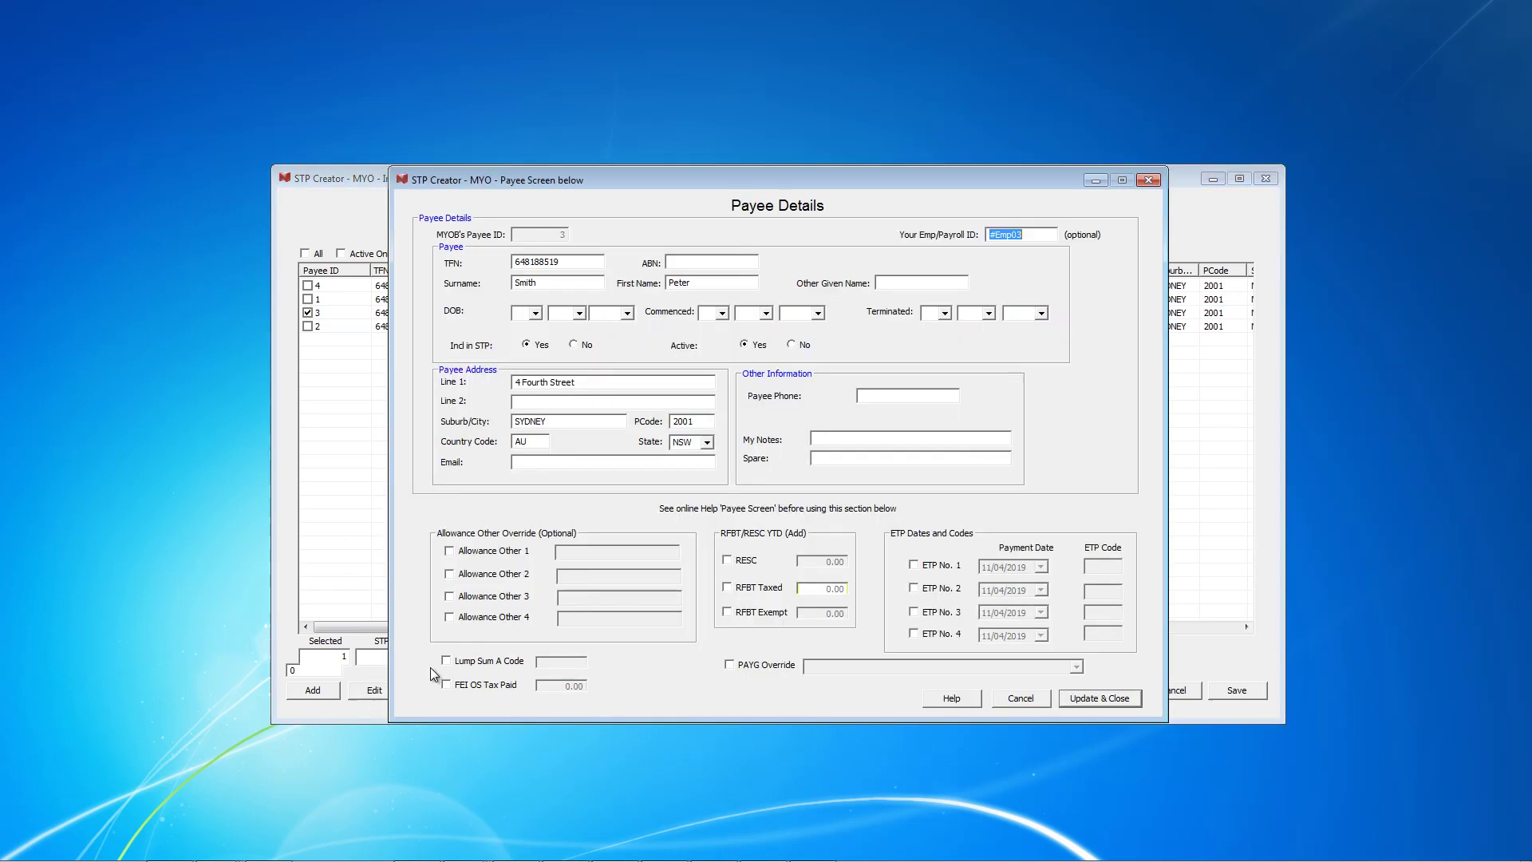
{"action": "left_click", "coordinate": [1098, 701]}
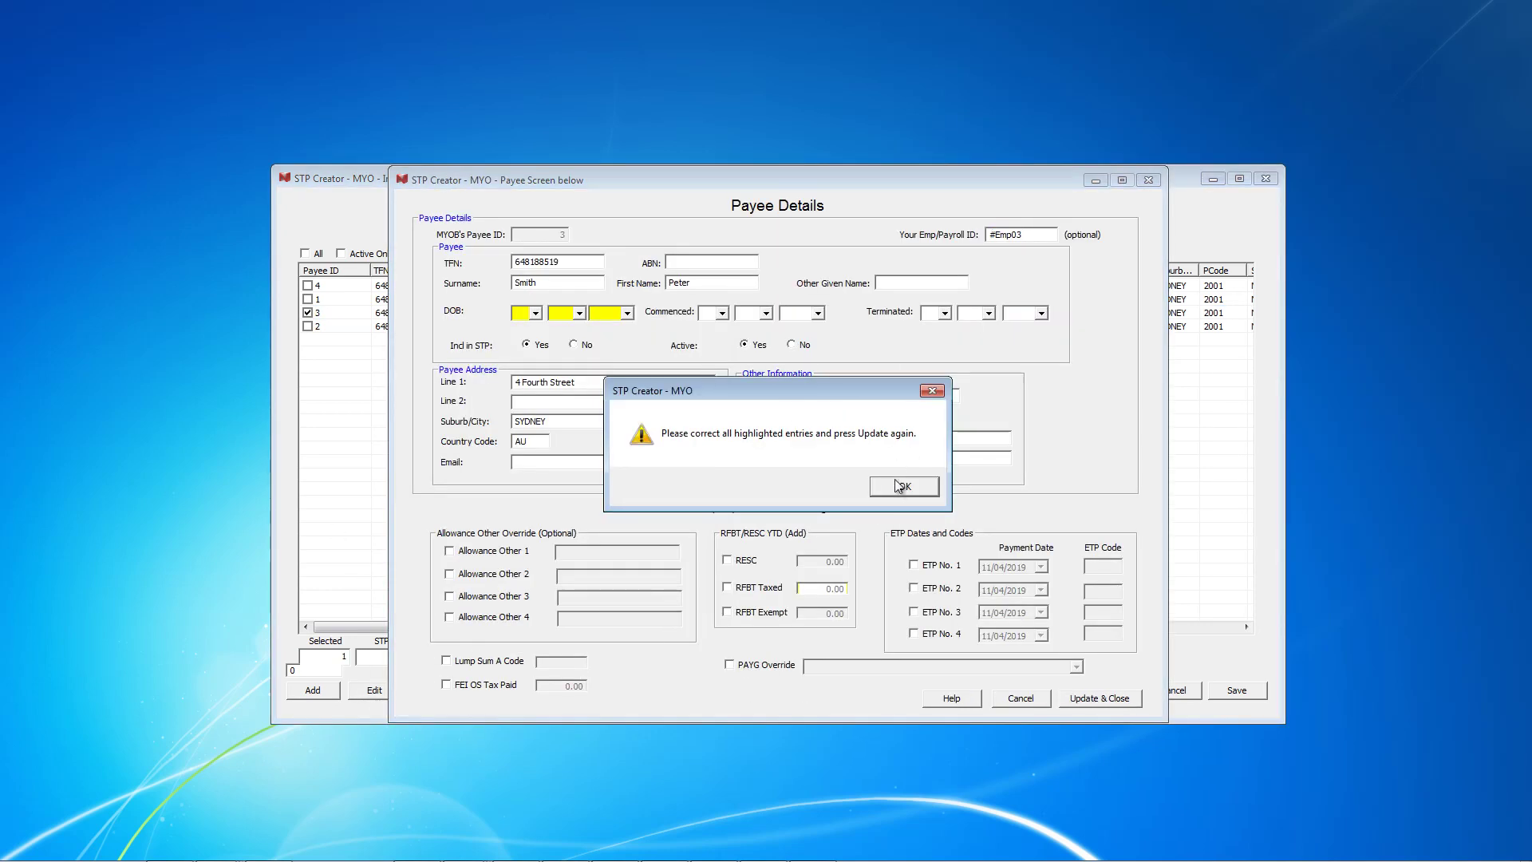
{"action": "left_click", "coordinate": [903, 486]}
{"action": "left_click", "coordinate": [536, 314]}
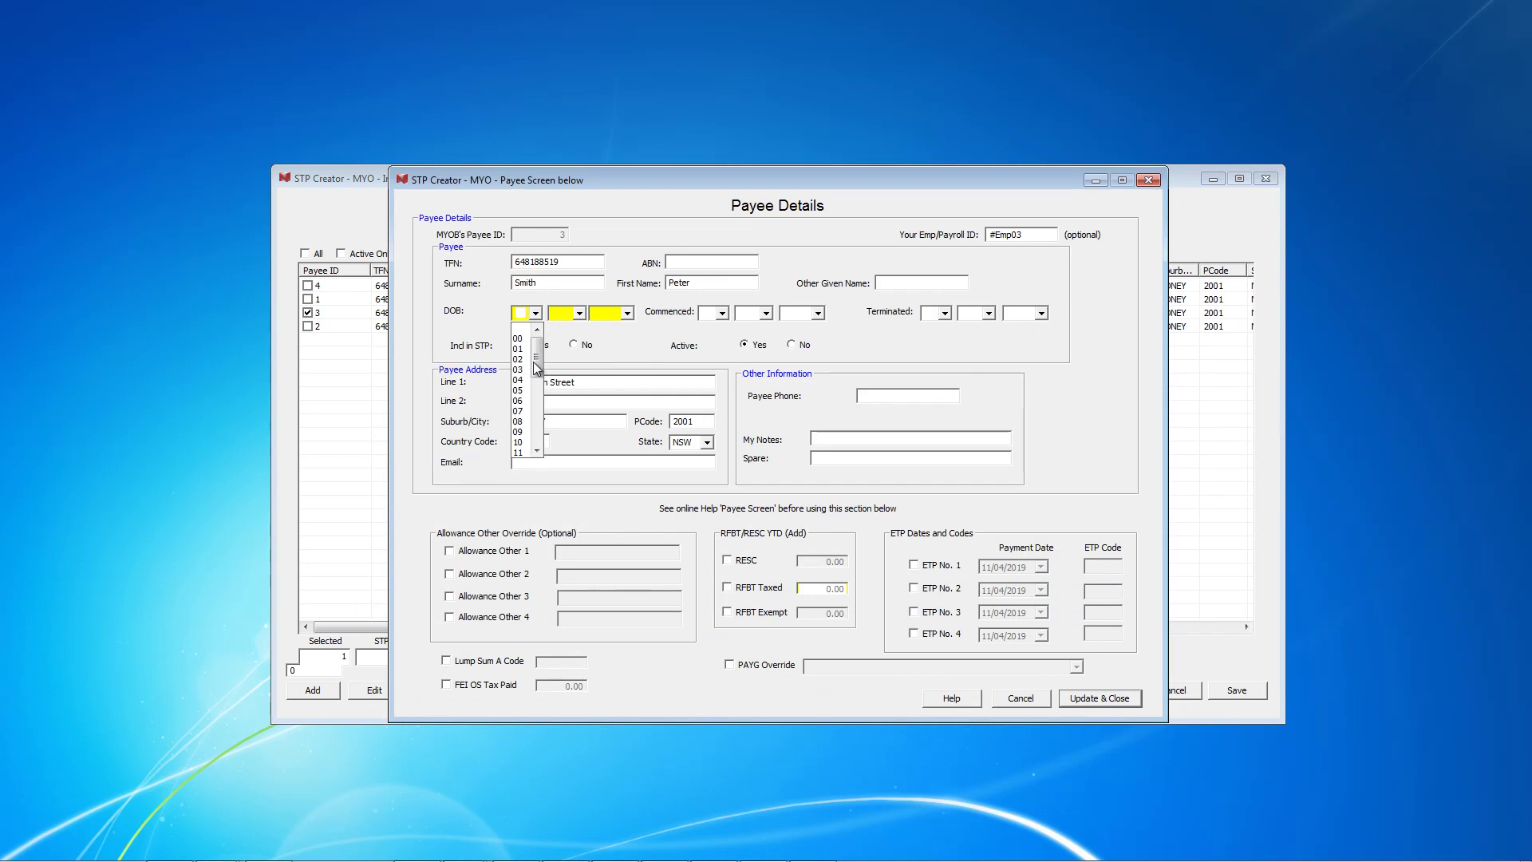
{"action": "scroll", "coordinate": [523, 399], "scroll_direction": "down", "scroll_amount": 4}
{"action": "left_click", "coordinate": [520, 432]}
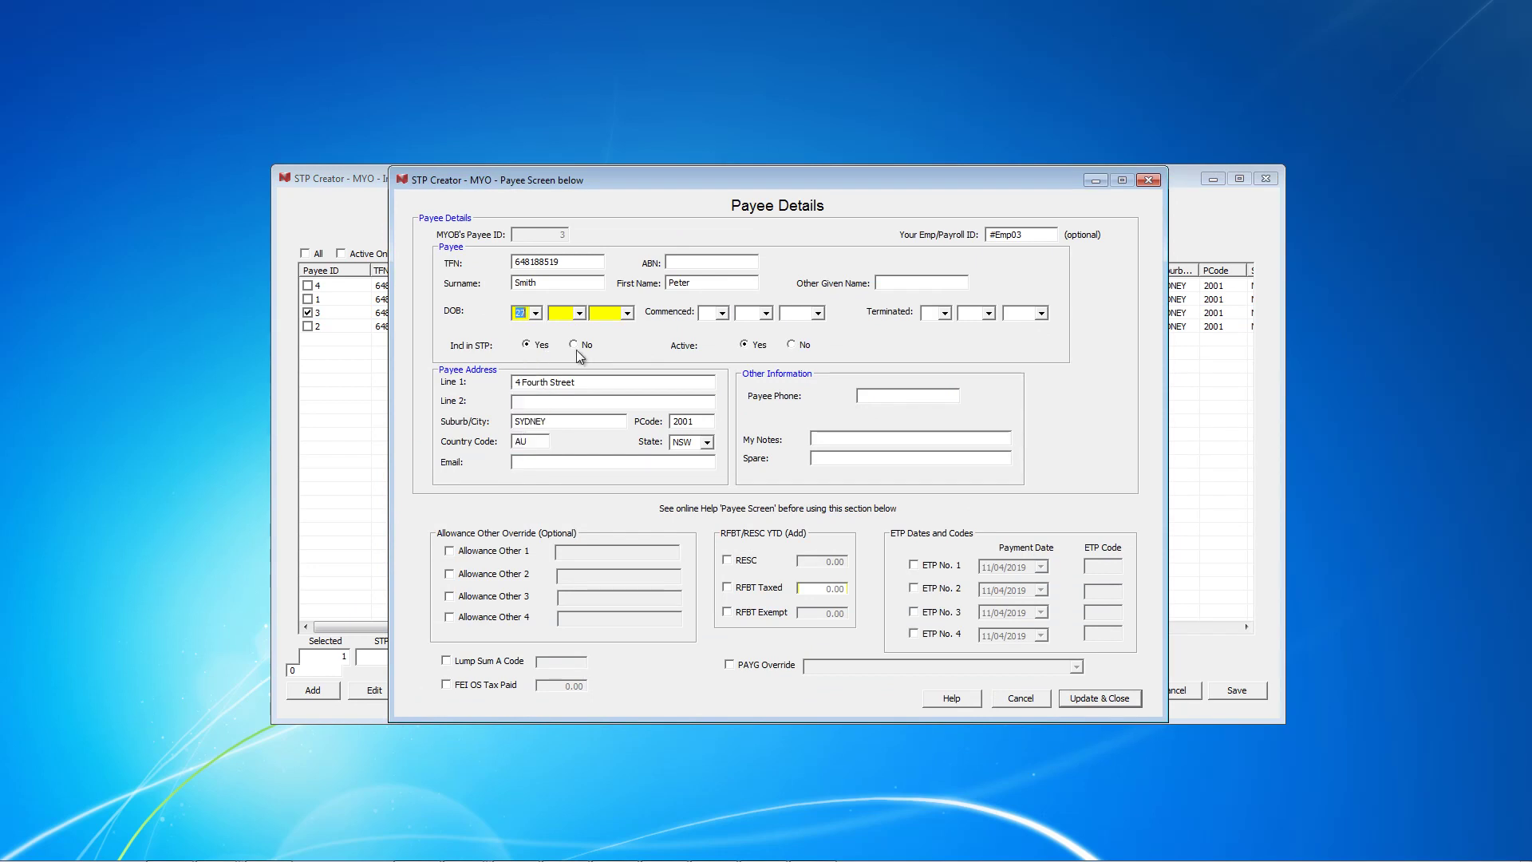
{"action": "left_click", "coordinate": [579, 314]}
{"action": "left_click", "coordinate": [557, 412]}
{"action": "left_click", "coordinate": [627, 314]}
{"action": "left_click_drag", "start_coordinate": [631, 343], "coordinate": [630, 407]}
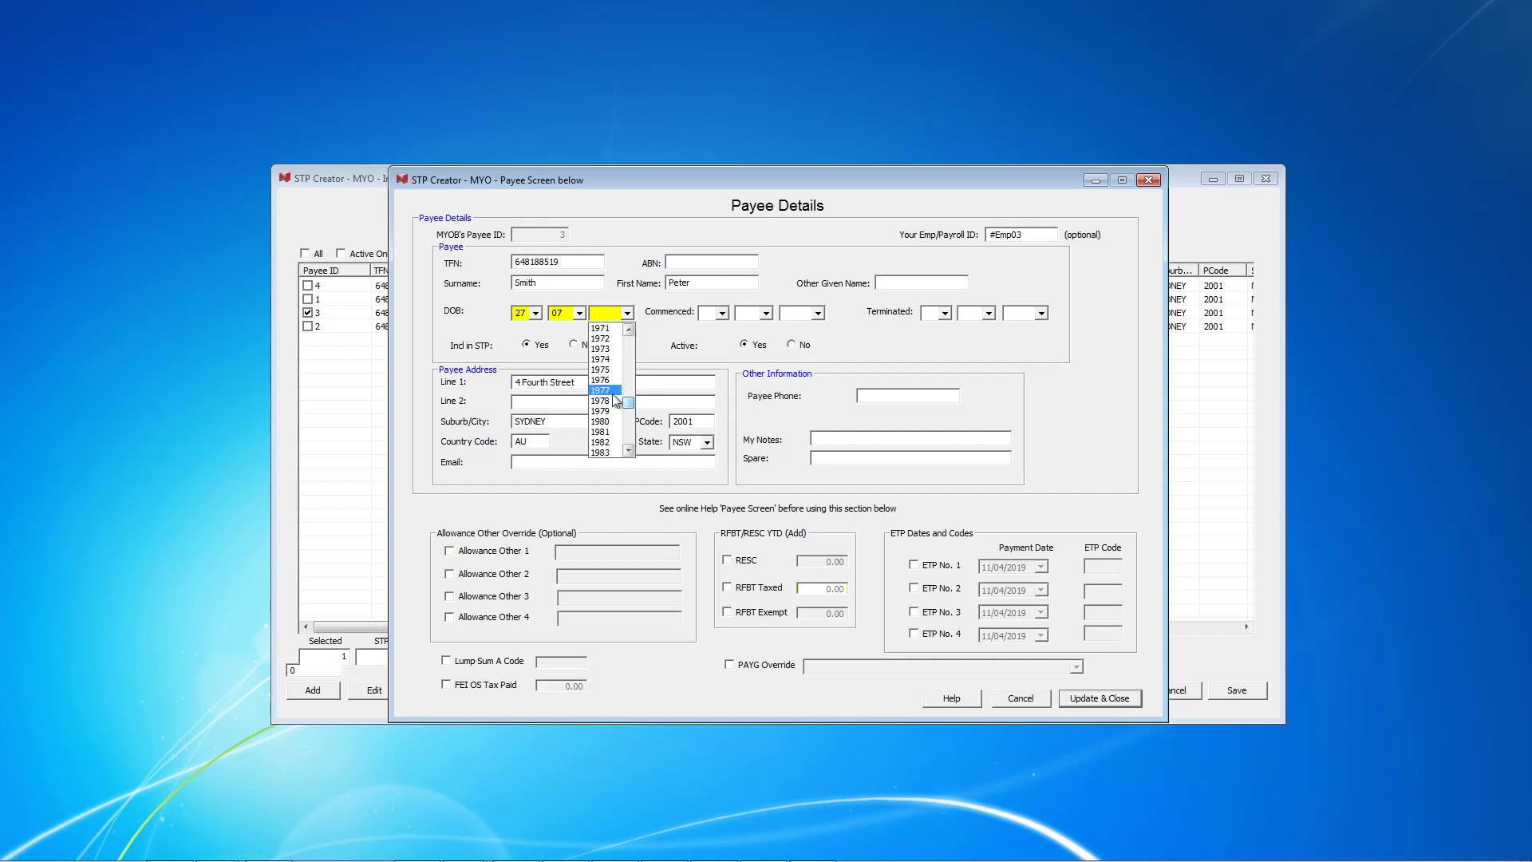
{"action": "left_click", "coordinate": [600, 390]}
{"action": "left_click", "coordinate": [1118, 701]}
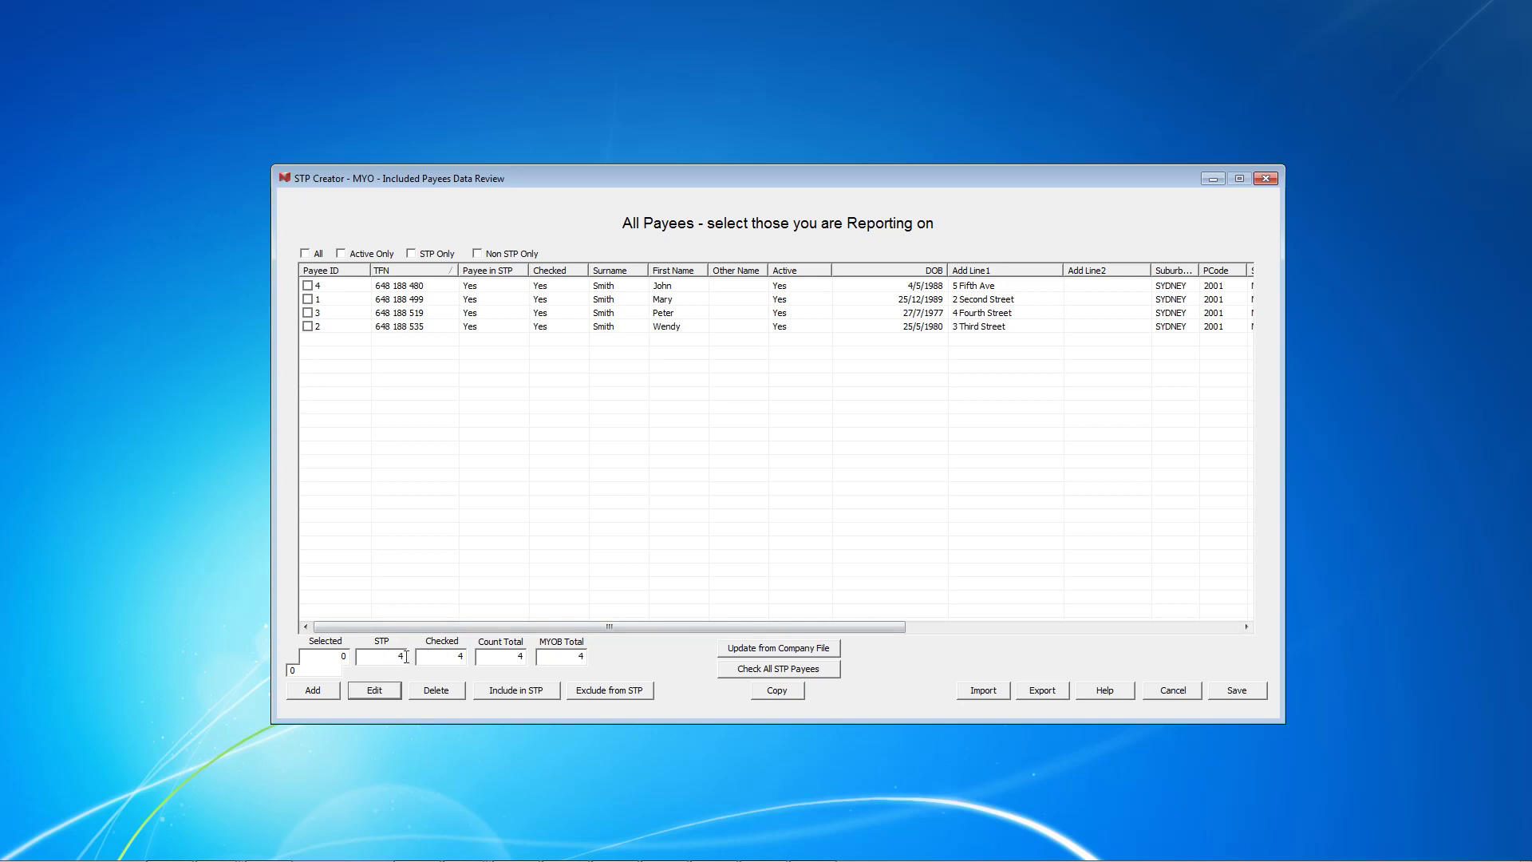
Keep the payee review and save the data set as 'My Vanilla DataSetFile.dsf'
{"action": "left_click", "coordinate": [1236, 690]}
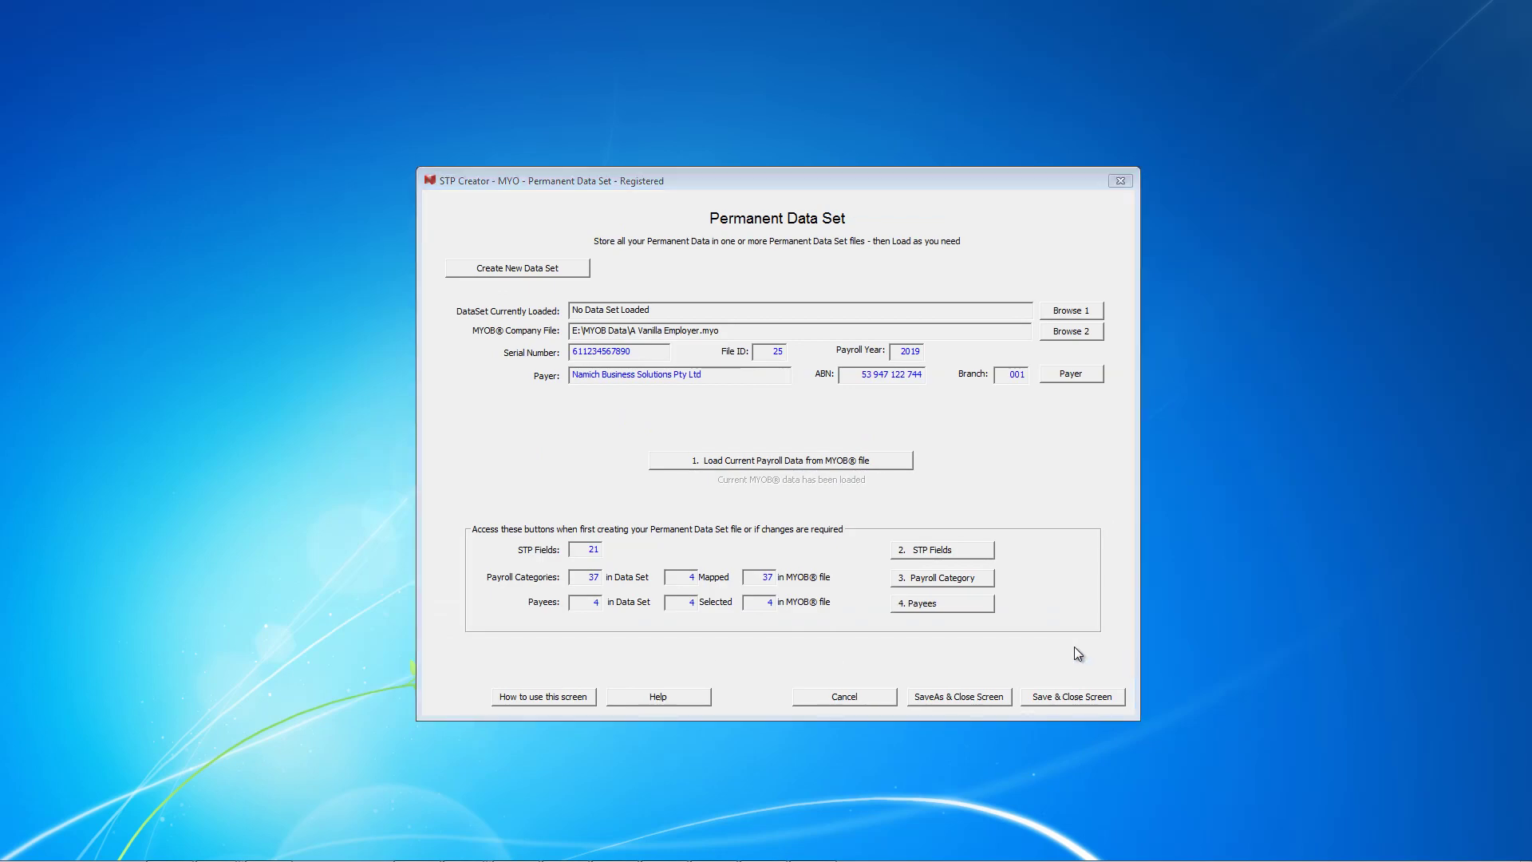
{"action": "left_click", "coordinate": [960, 705]}
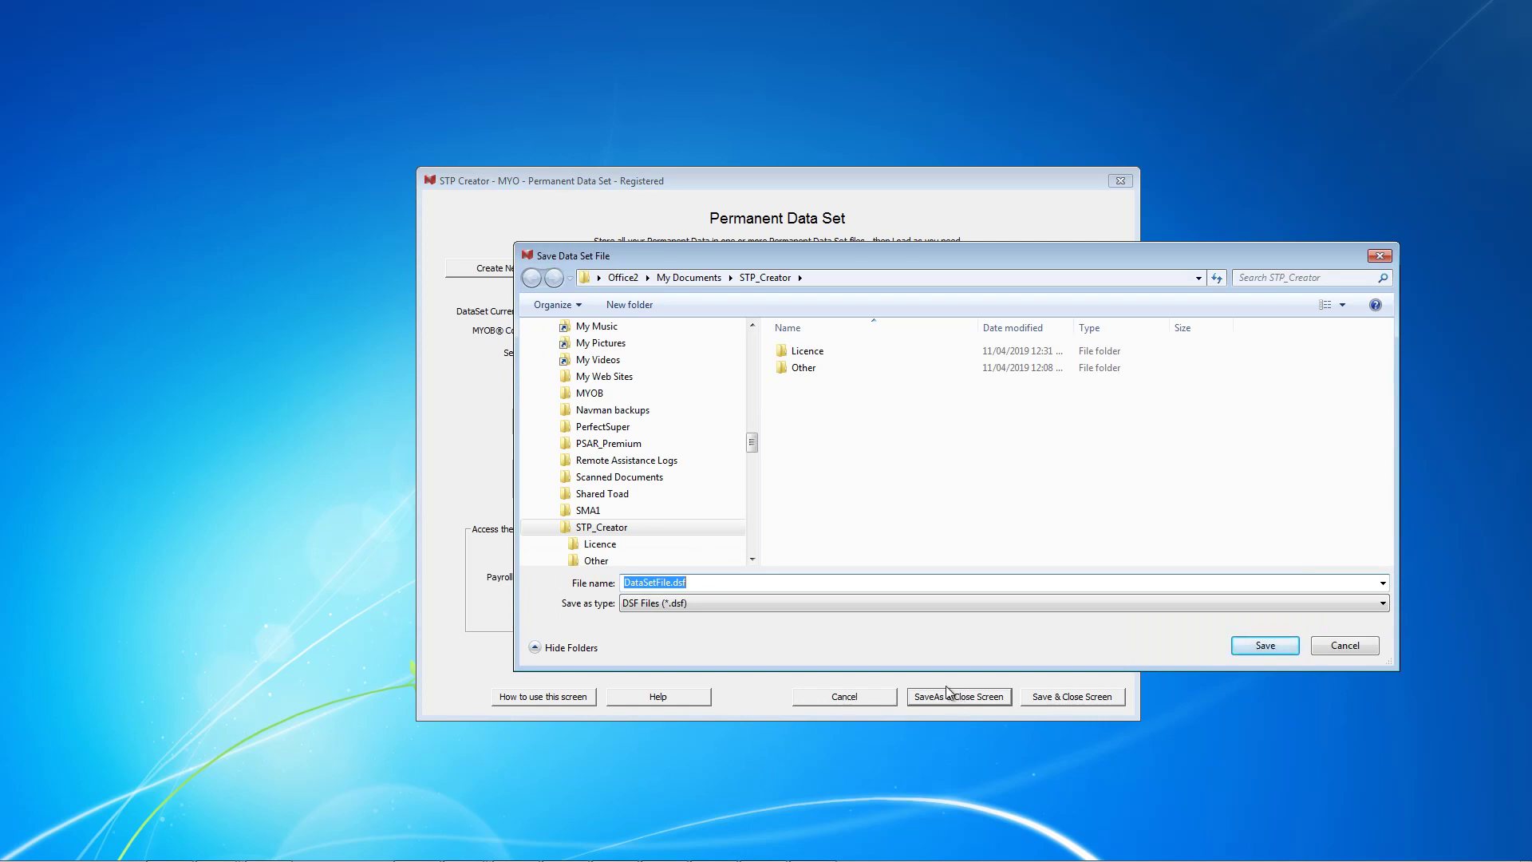
{"action": "key", "text": "End"}
{"action": "type", "text": "My Vanilla"}
Confirm saving My Vanilla DataSetFile.dsf in the Save Data Set File dialog
{"action": "left_click", "coordinate": [1266, 648]}
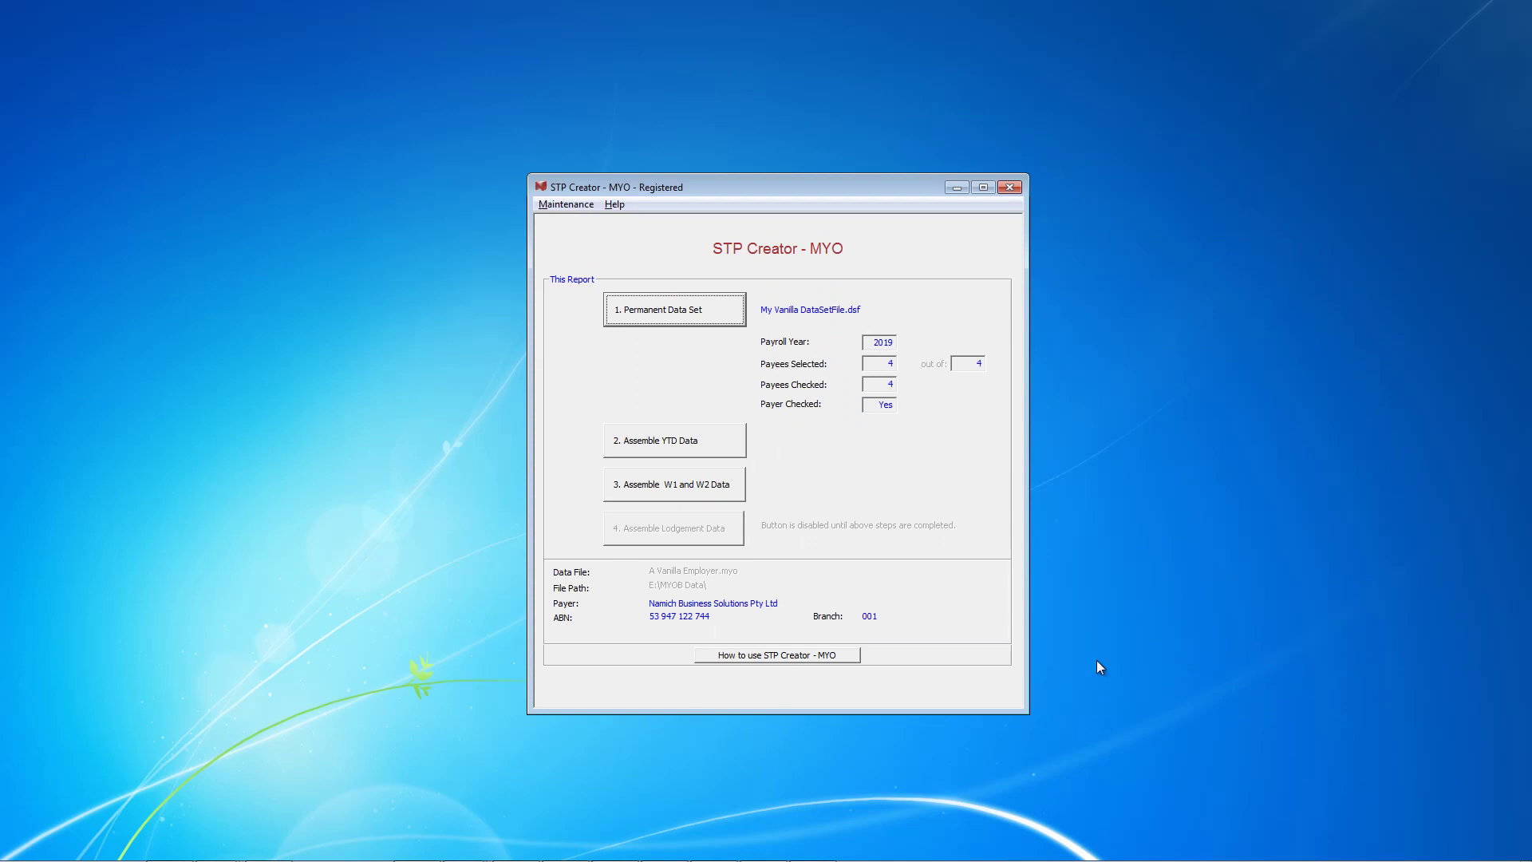